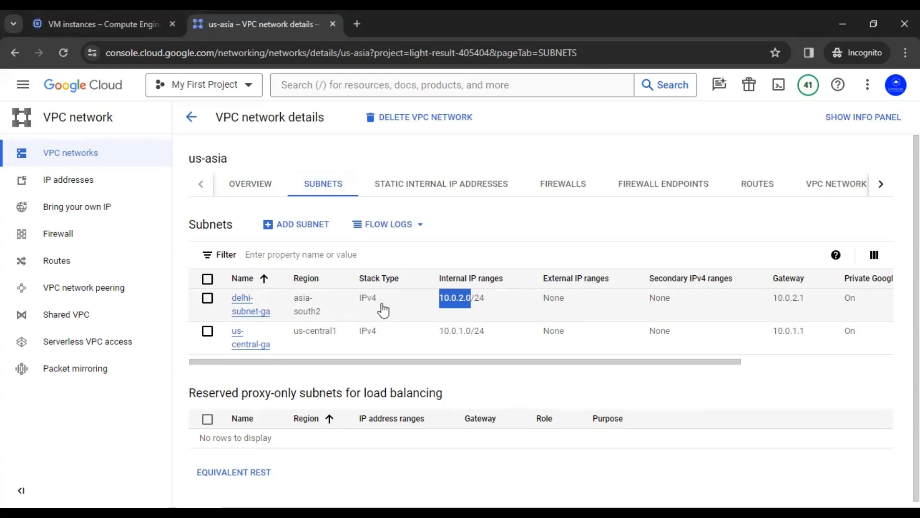
# Check the regions and internal IP ranges of both subnets in the us-asia network
pyautogui.moveTo(292, 299); pyautogui.dragTo(326, 319)
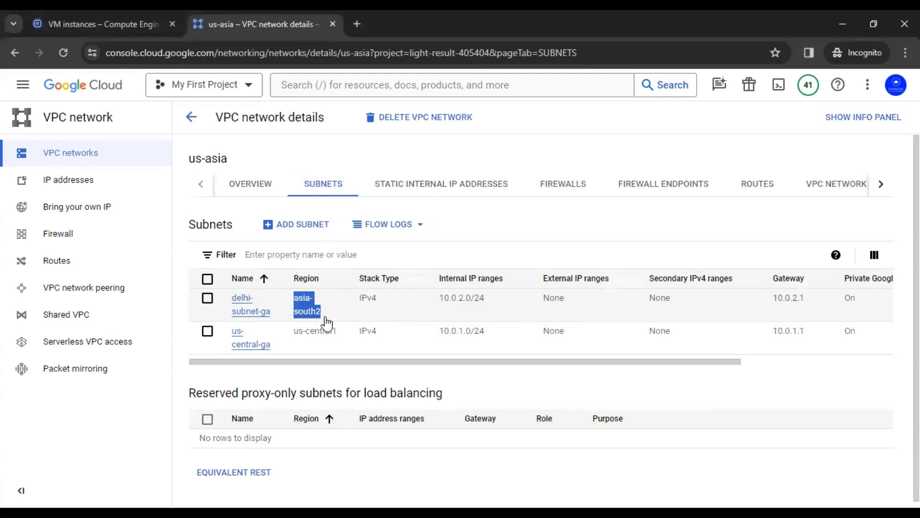
pyautogui.moveTo(439, 335); pyautogui.dragTo(487, 337)
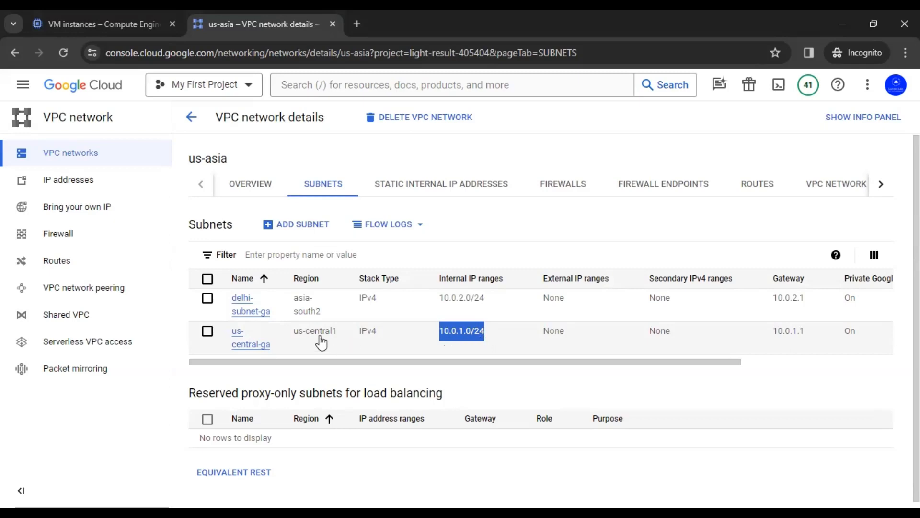
pyautogui.moveTo(293, 335); pyautogui.dragTo(334, 340)
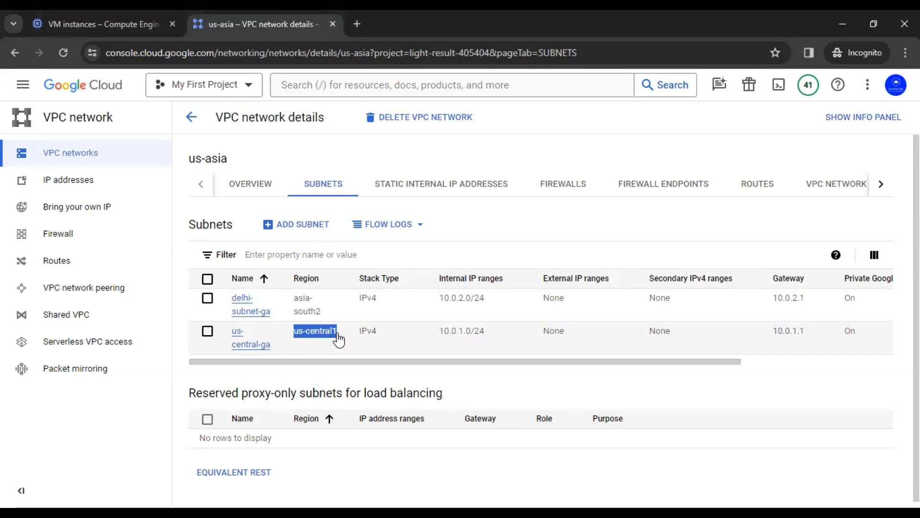
pyautogui.click(601, 390)
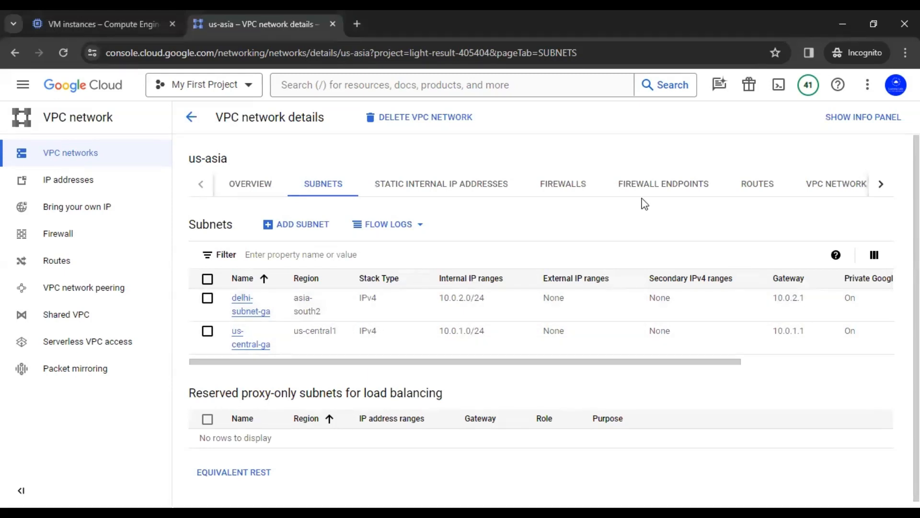
# Check the firewall rules of the us-asia network, then return to the list of VPC networks
pyautogui.click(556, 192)
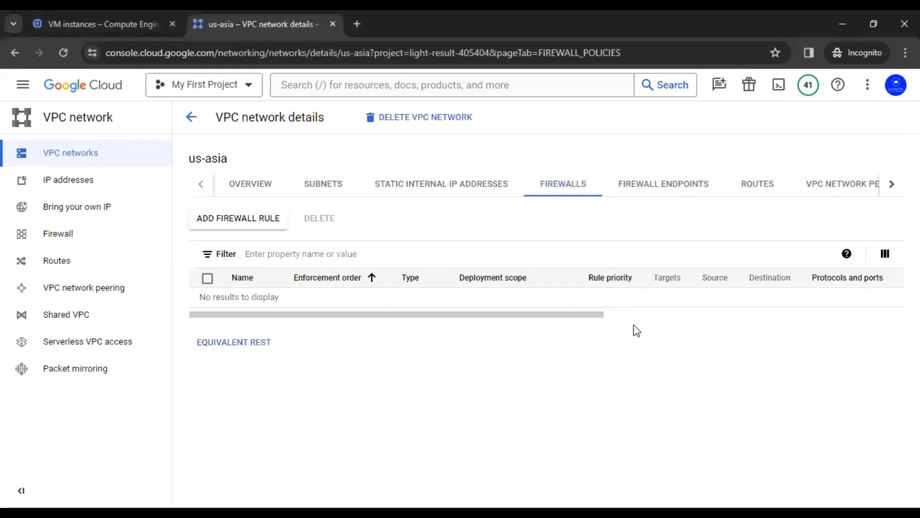
pyautogui.moveTo(577, 315); pyautogui.dragTo(490, 321)
pyautogui.click(191, 117)
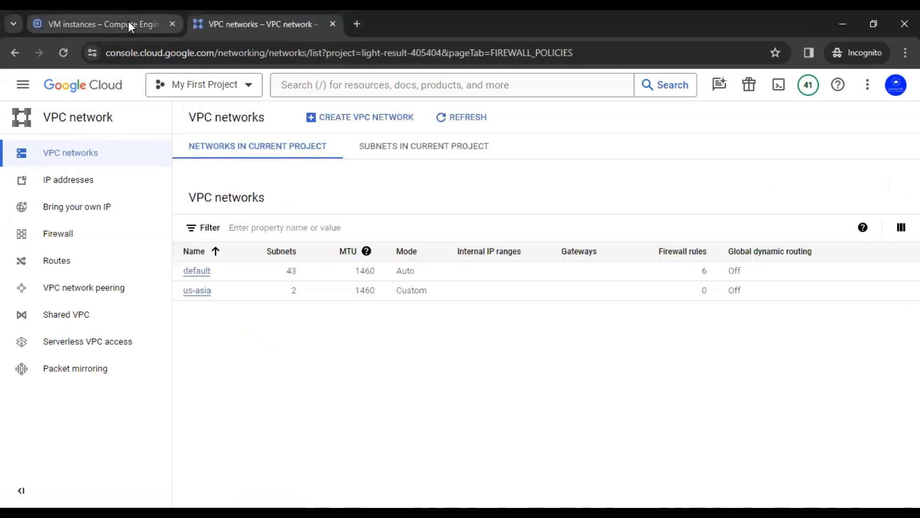
# Start a new VM instance in Compute Engine with the e2-micro machine type and the Spot provisioning model
pyautogui.click(128, 23)
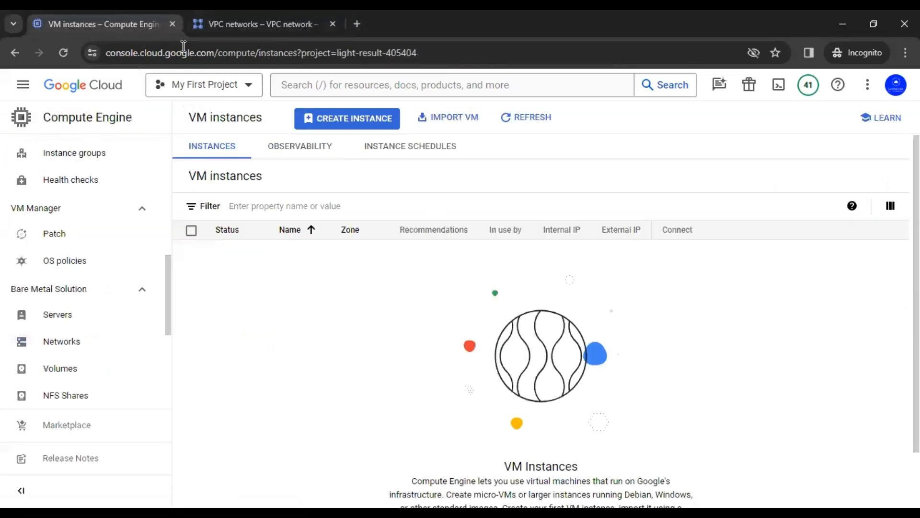
pyautogui.click(342, 121)
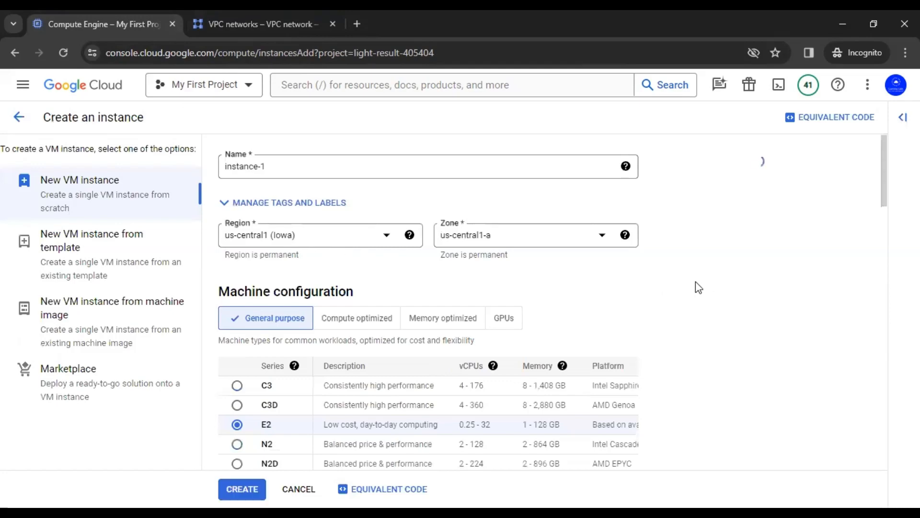
pyautogui.scroll(-3, 695, 283)
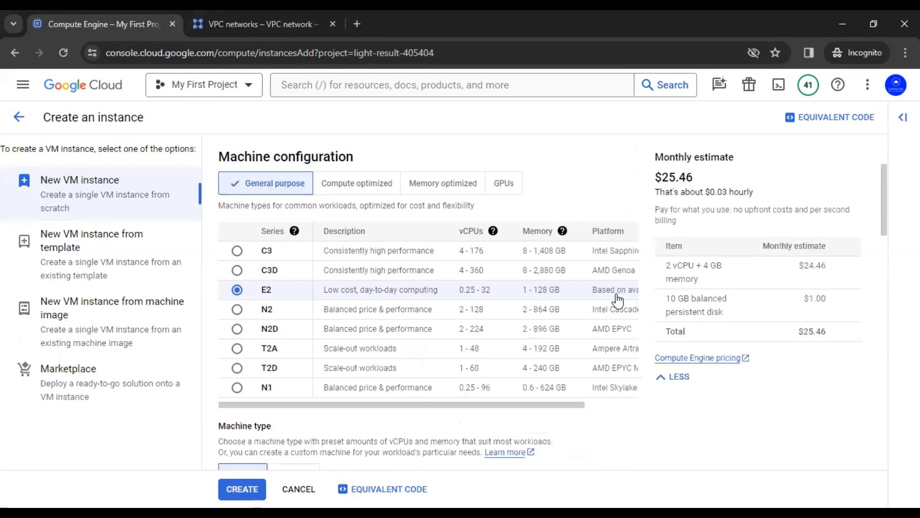
pyautogui.scroll(-3, 618, 301)
pyautogui.scroll(-3, 565, 328)
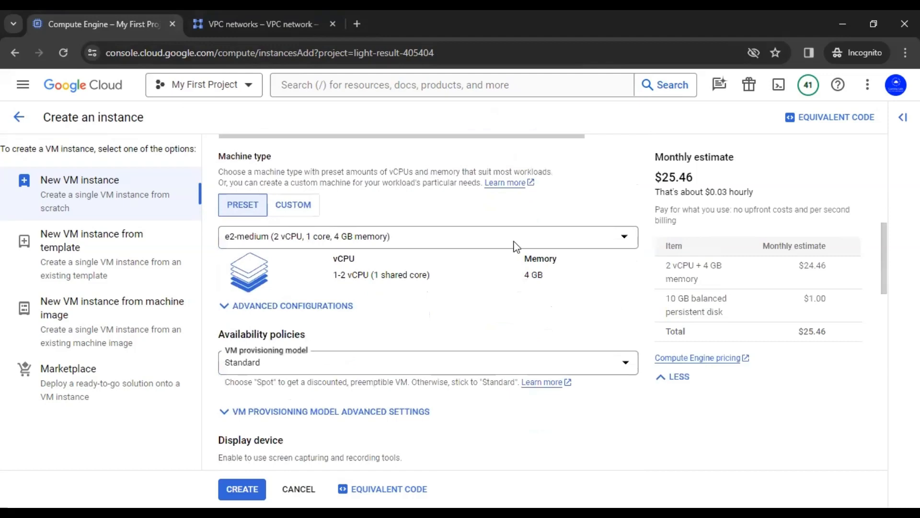
pyautogui.click(517, 247)
pyautogui.click(405, 287)
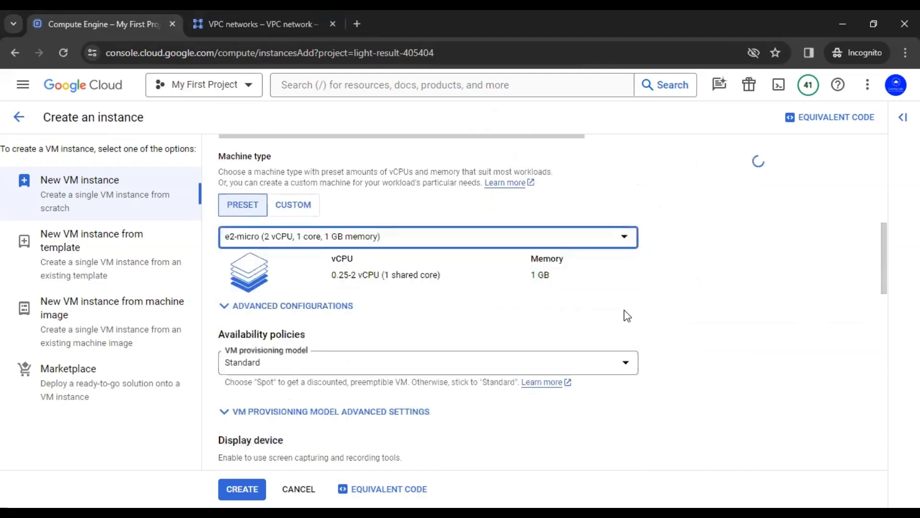
pyautogui.click(371, 372)
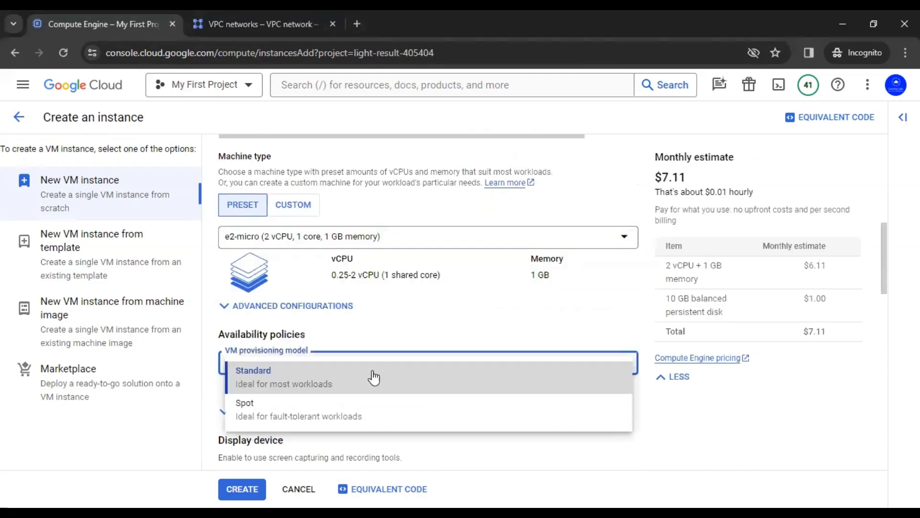
pyautogui.click(319, 420)
# In the advanced networking options, set the default network interface to network us-asia with subnetwork us-central-ga
pyautogui.scroll(-3, 527, 316)
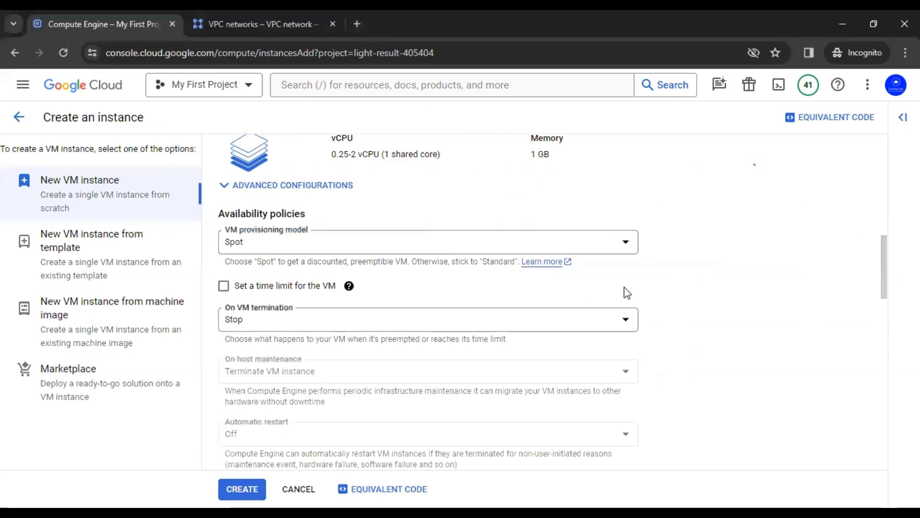
pyautogui.scroll(-12, 628, 316)
pyautogui.scroll(-3, 632, 318)
pyautogui.click(470, 426)
pyautogui.scroll(-4, 559, 368)
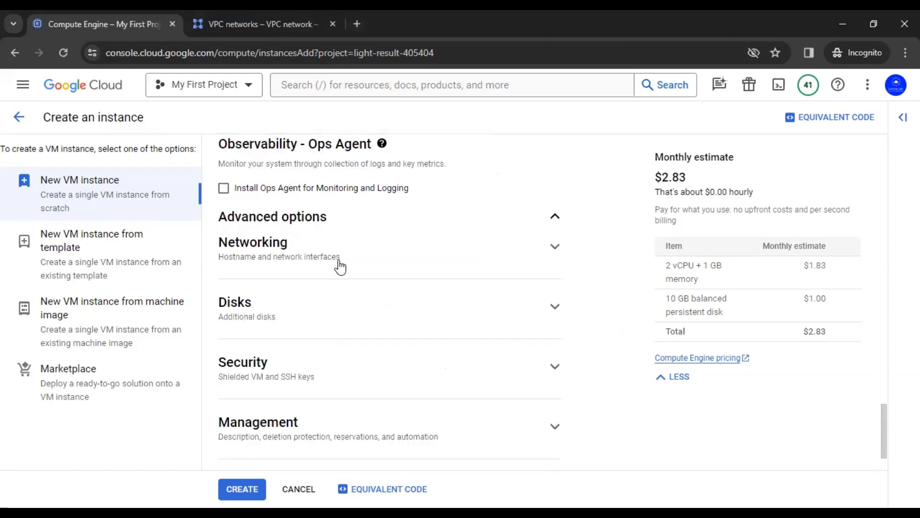
pyautogui.click(340, 267)
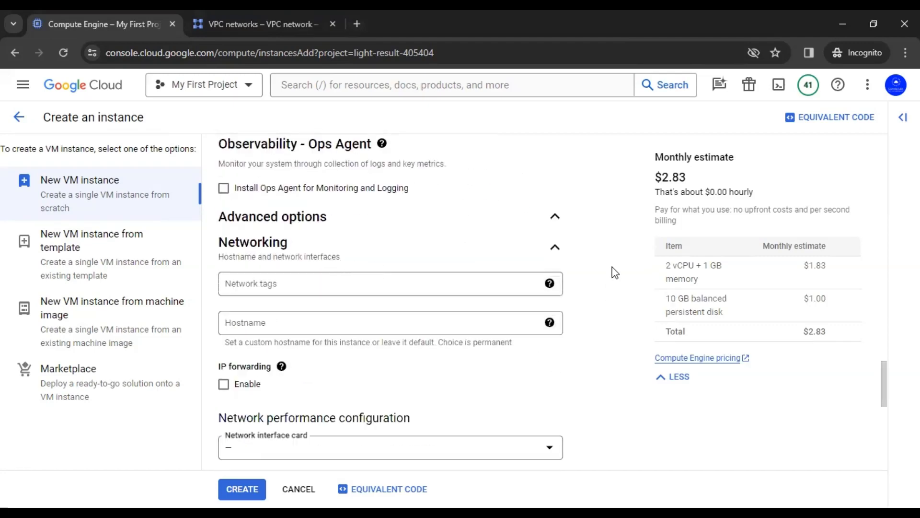
pyautogui.scroll(-5, 615, 273)
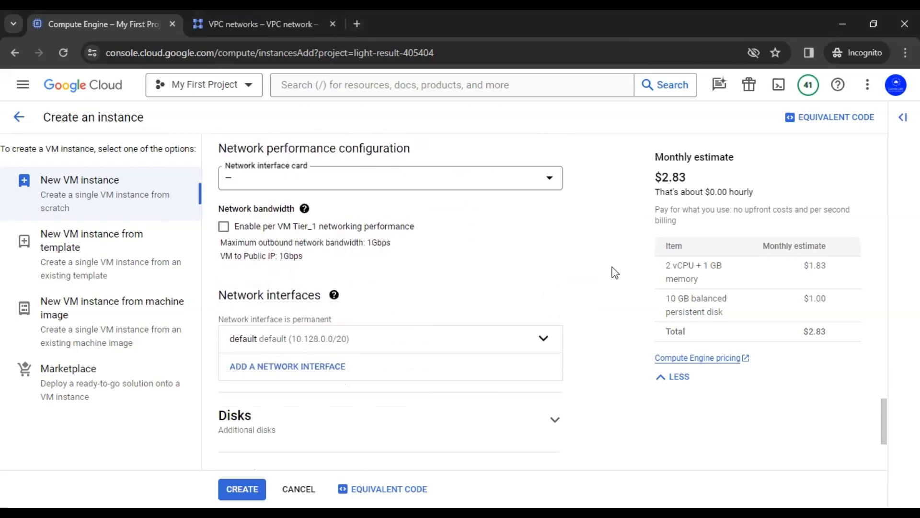
pyautogui.click(544, 340)
pyautogui.scroll(-3, 590, 329)
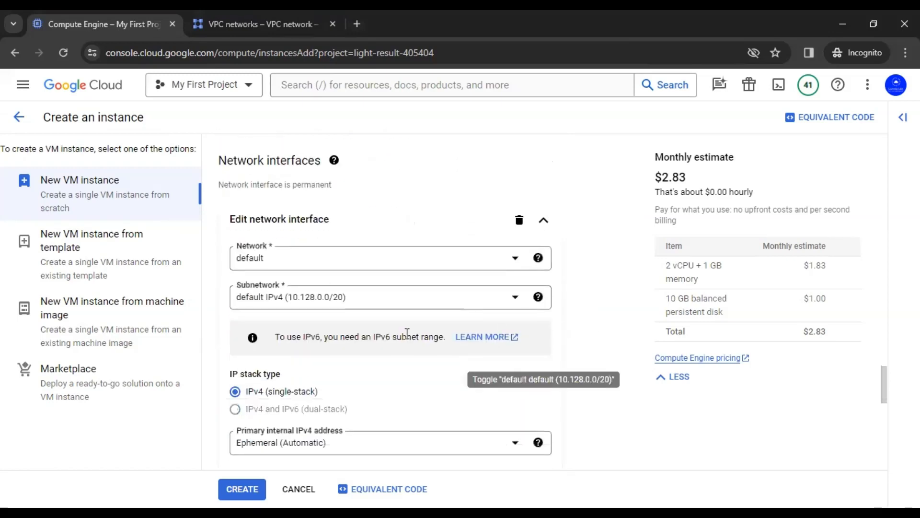
pyautogui.click(372, 260)
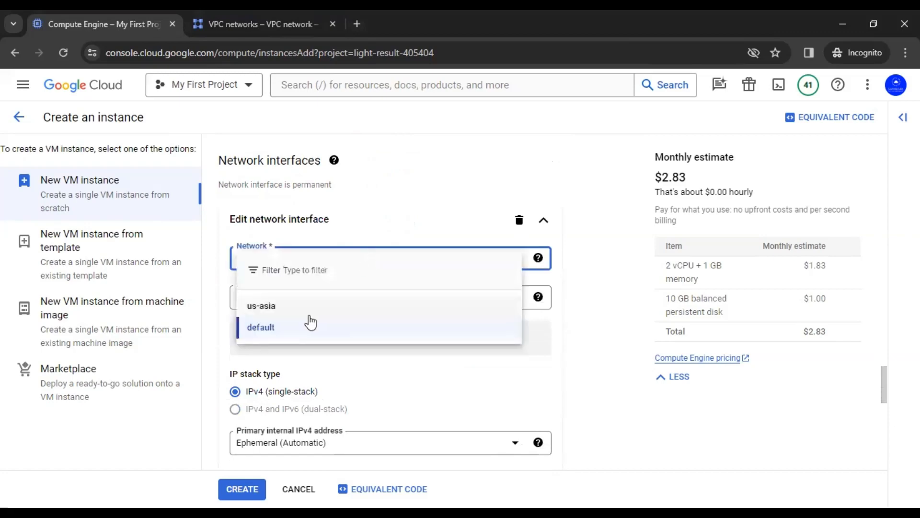
pyautogui.click(302, 310)
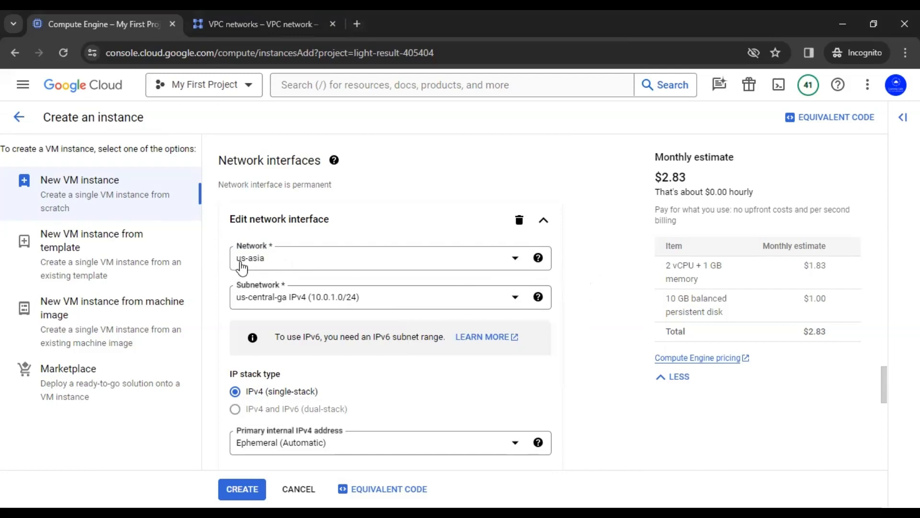
pyautogui.click(271, 300)
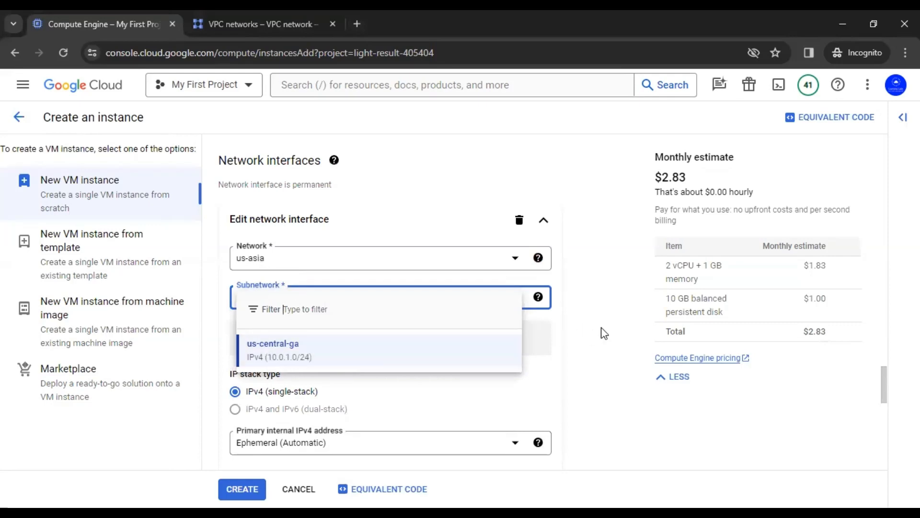
pyautogui.press('Return')
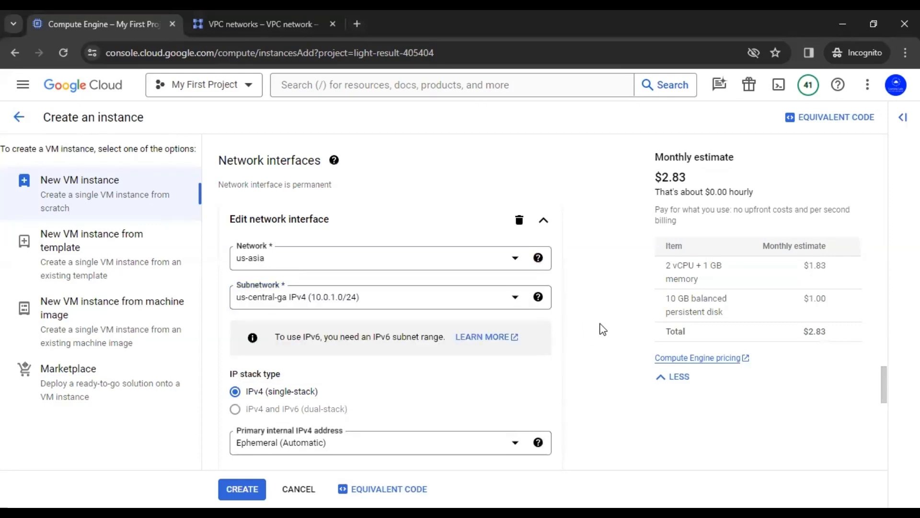
# Change the instance's region to asia-south2 (Delhi) and check which subnetwork its network interface uses
pyautogui.scroll(15, 603, 330)
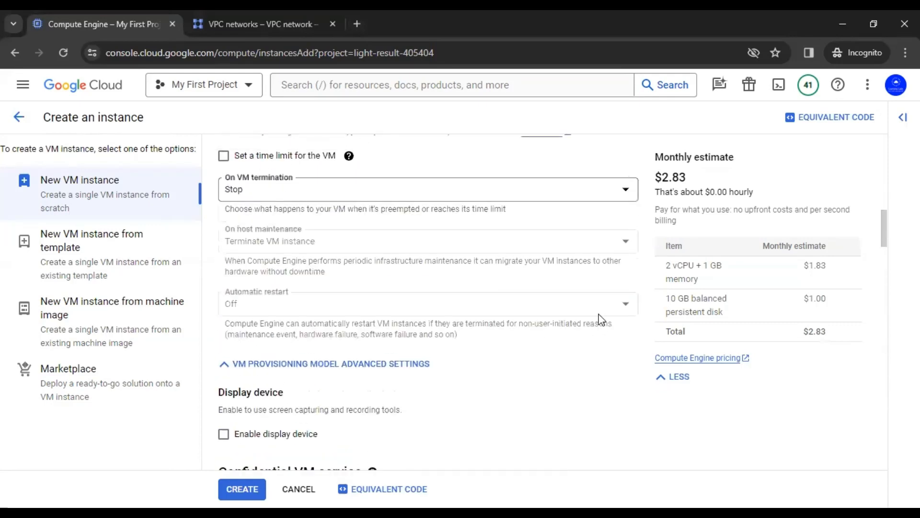
pyautogui.scroll(8, 601, 320)
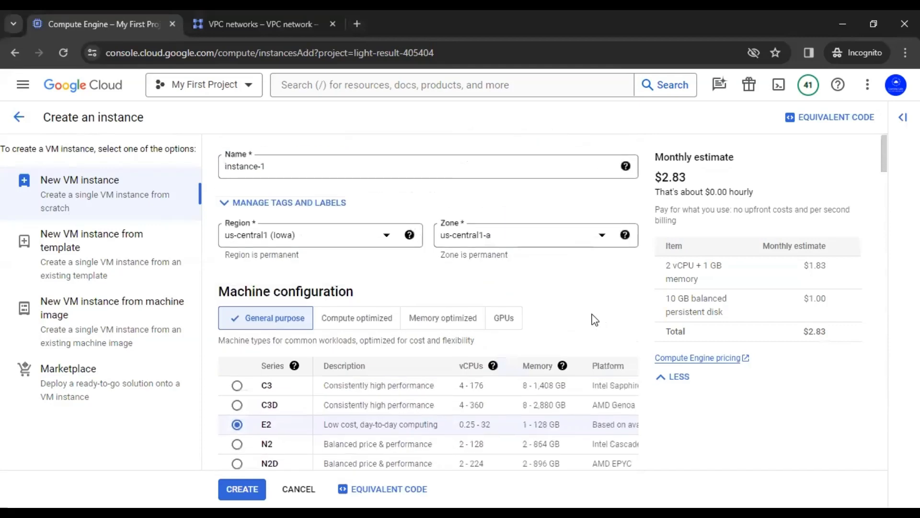
pyautogui.click(292, 243)
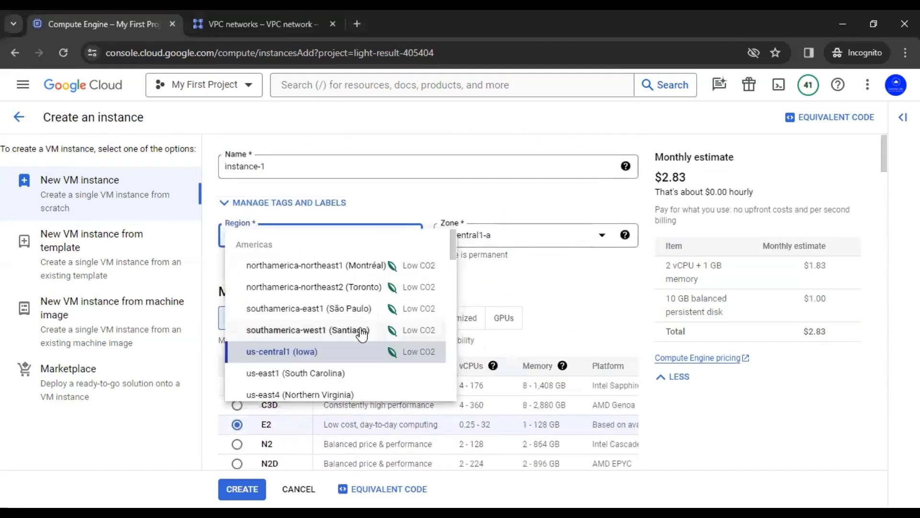
pyautogui.scroll(-10, 334, 352)
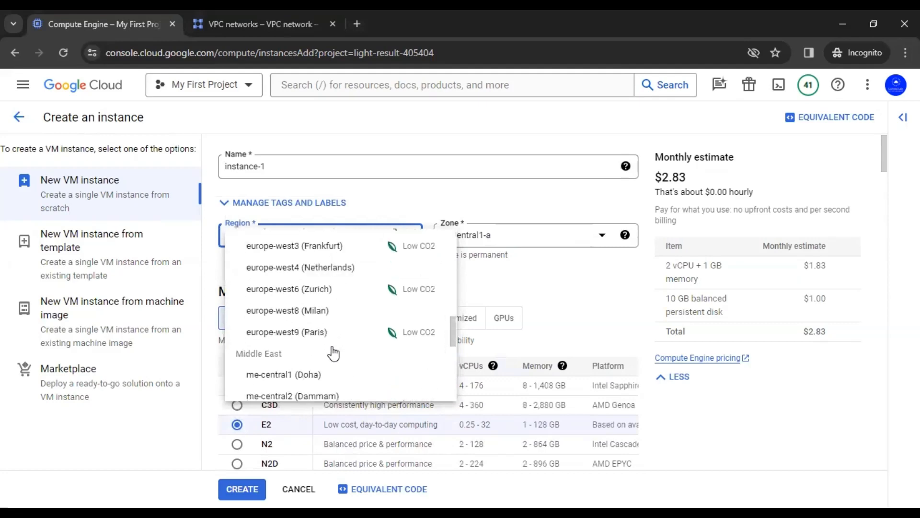
pyautogui.scroll(-4, 334, 352)
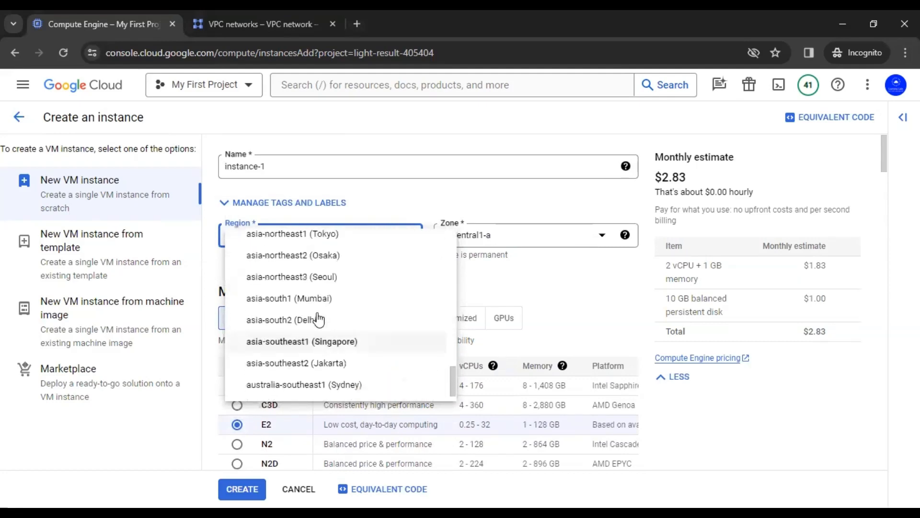
pyautogui.click(315, 321)
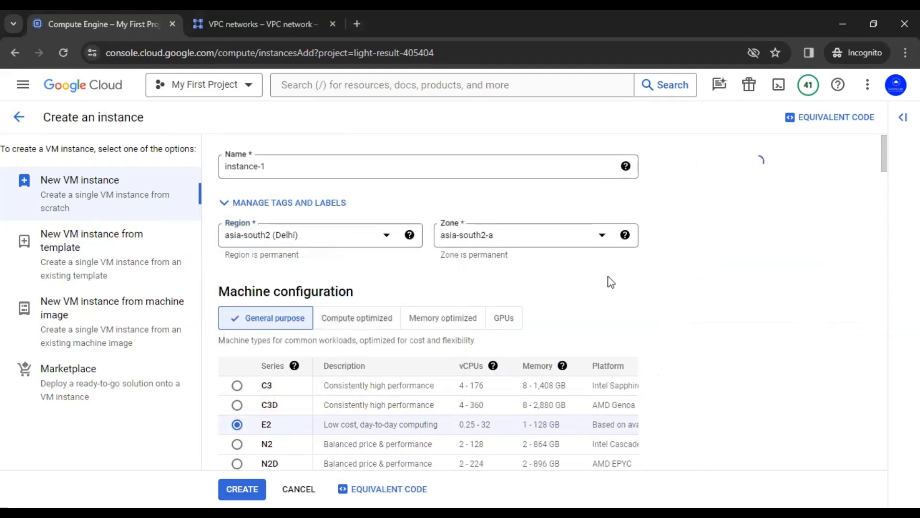
pyautogui.scroll(-5, 608, 279)
pyautogui.scroll(-20, 610, 282)
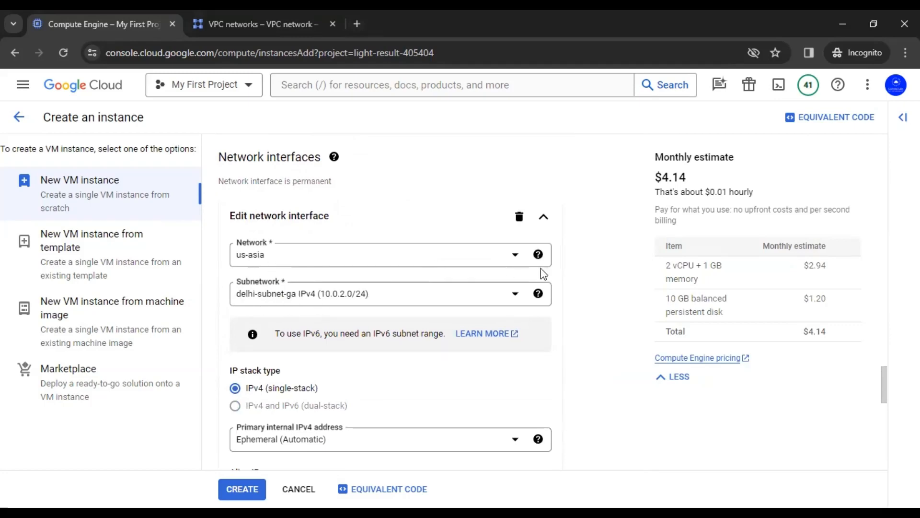
# Change the instance's region to asia-northeast2 (Osaka) and check whether a subnetwork can be selected for us-asia
pyautogui.scroll(20, 598, 314)
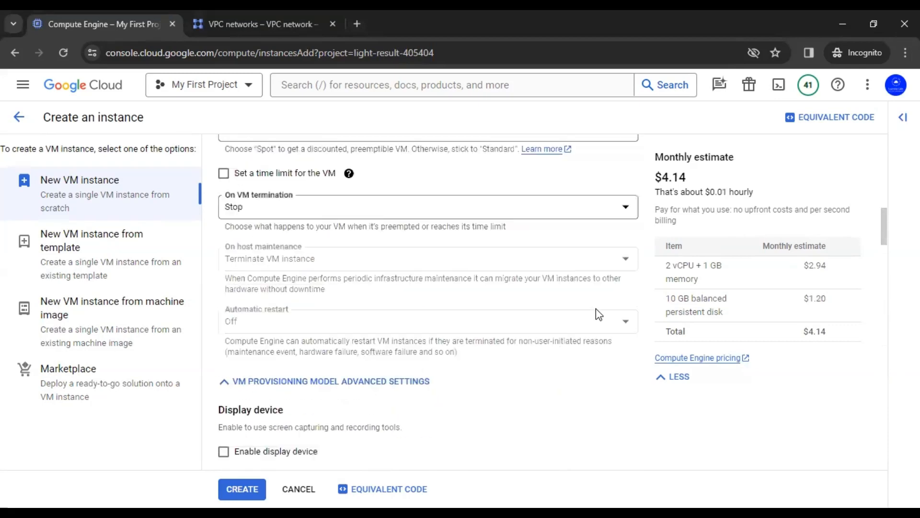
pyautogui.scroll(3, 597, 309)
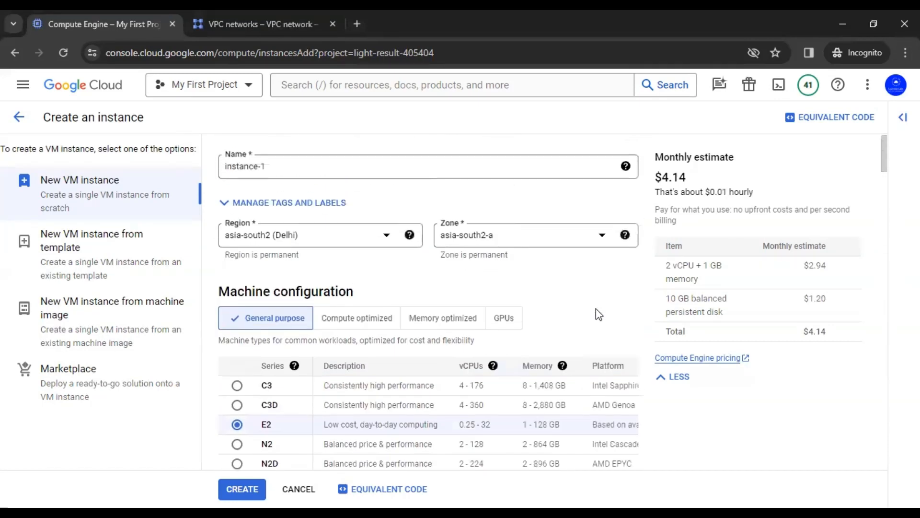
pyautogui.click(373, 241)
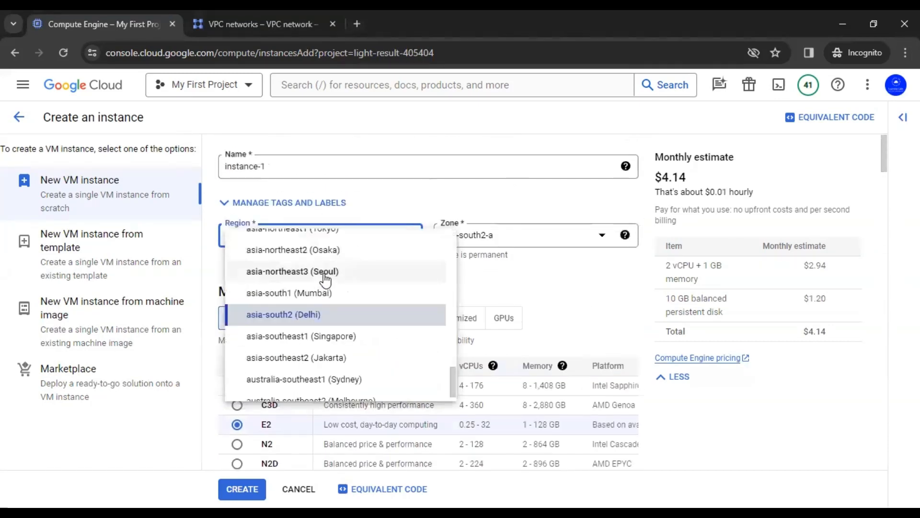
pyautogui.click(324, 252)
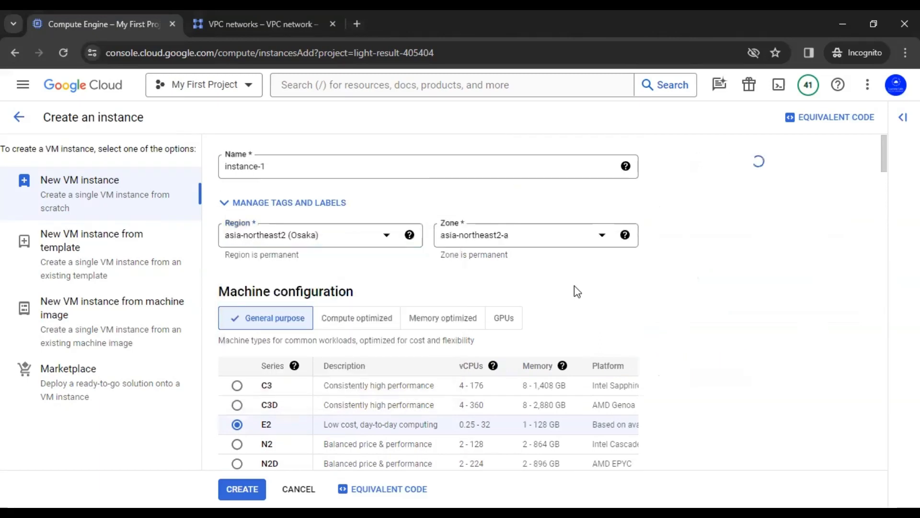
pyautogui.scroll(-15, 577, 292)
pyautogui.scroll(-12, 577, 292)
pyautogui.scroll(-12, 577, 291)
pyautogui.scroll(-5, 577, 291)
pyautogui.click(290, 226)
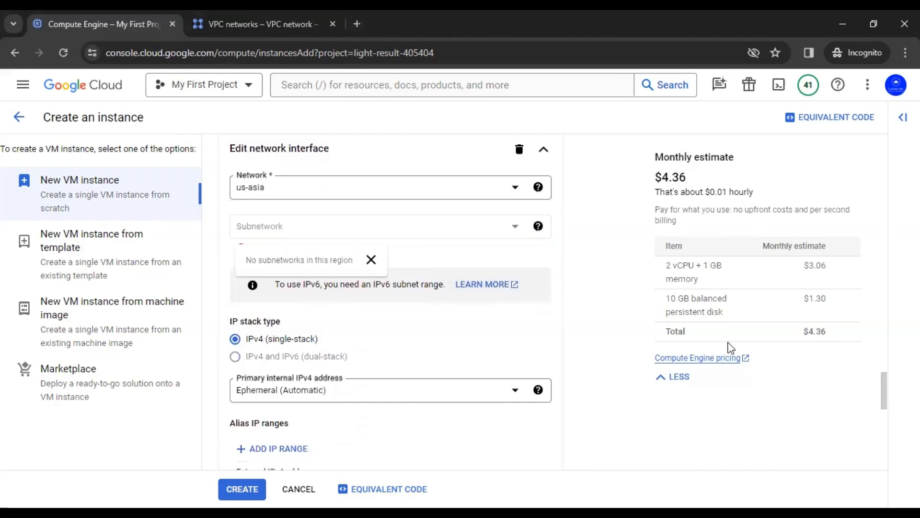
pyautogui.moveTo(369, 230)
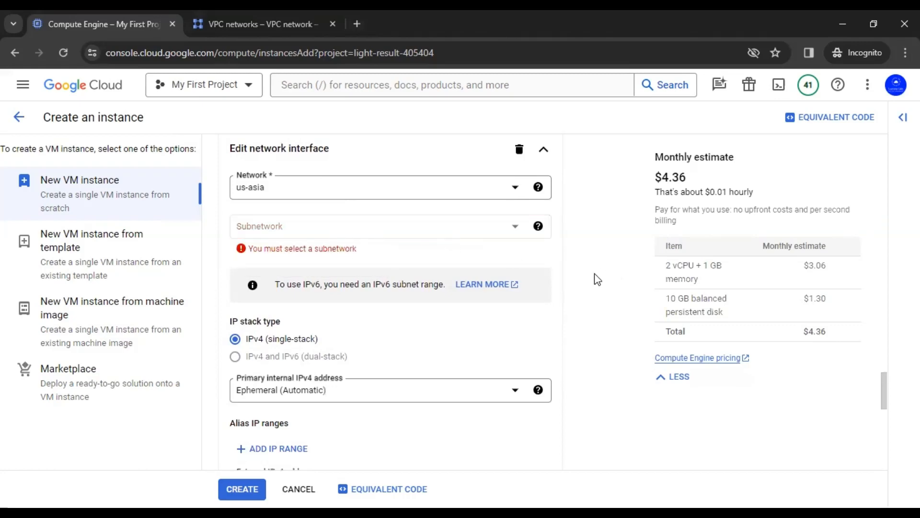
# Change the instance's region to us-central1 (Iowa)
pyautogui.scroll(15, 597, 280)
pyautogui.scroll(15, 597, 279)
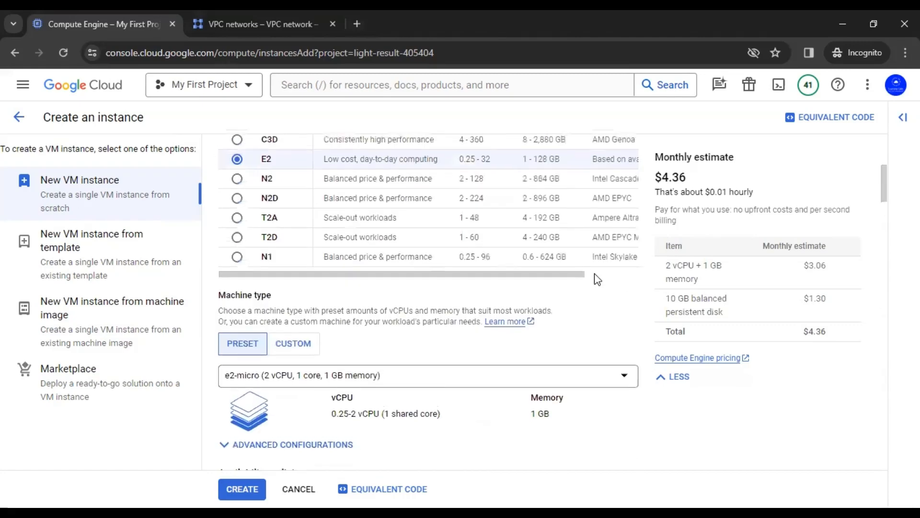
pyautogui.click(382, 244)
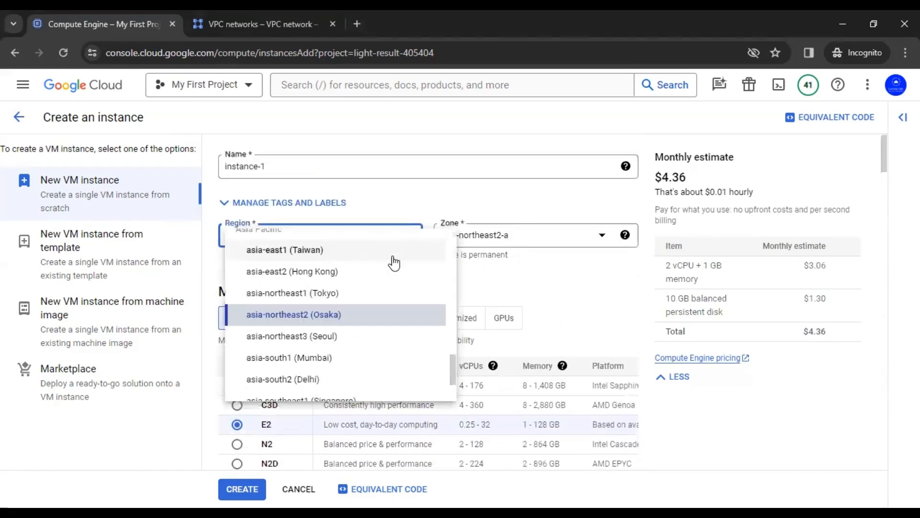
pyautogui.scroll(-5, 402, 321)
pyautogui.scroll(10, 403, 326)
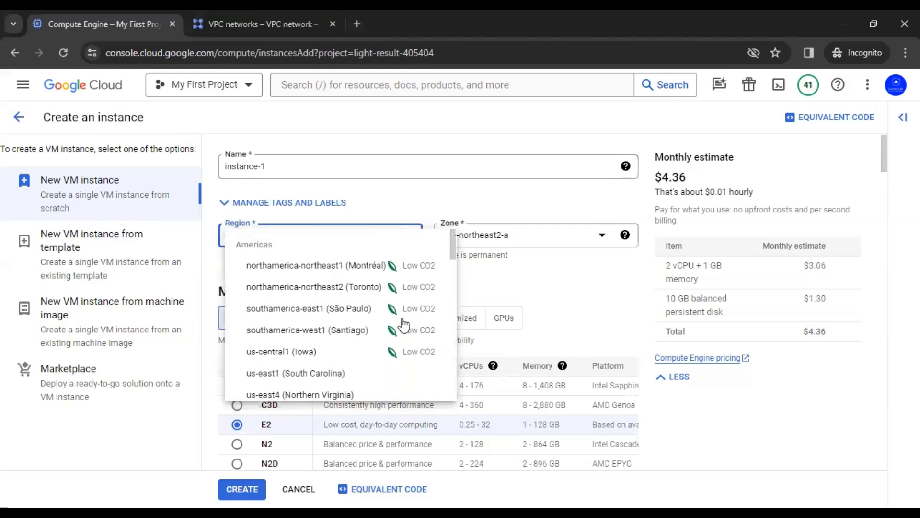
pyautogui.click(307, 351)
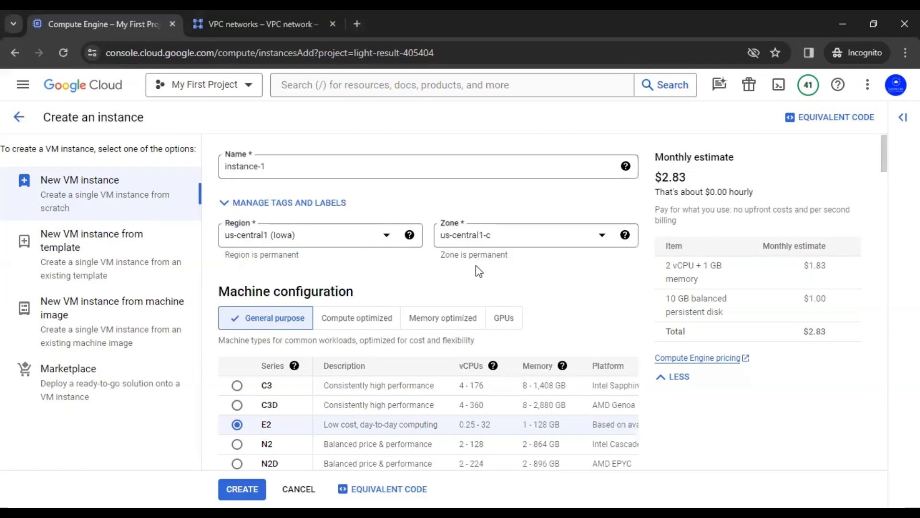
# Review the us-asia network interface's subnetwork for this region and create the VM instance
pyautogui.scroll(-20, 610, 282)
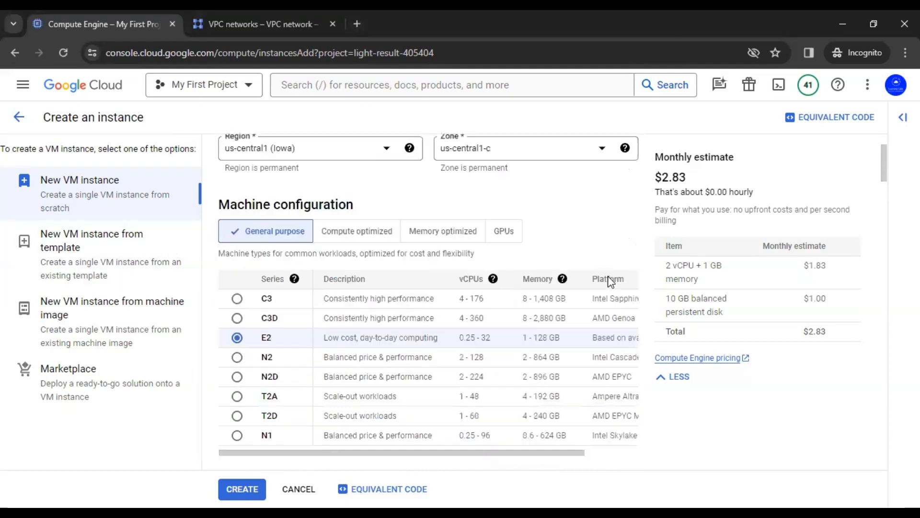
pyautogui.scroll(-10, 610, 281)
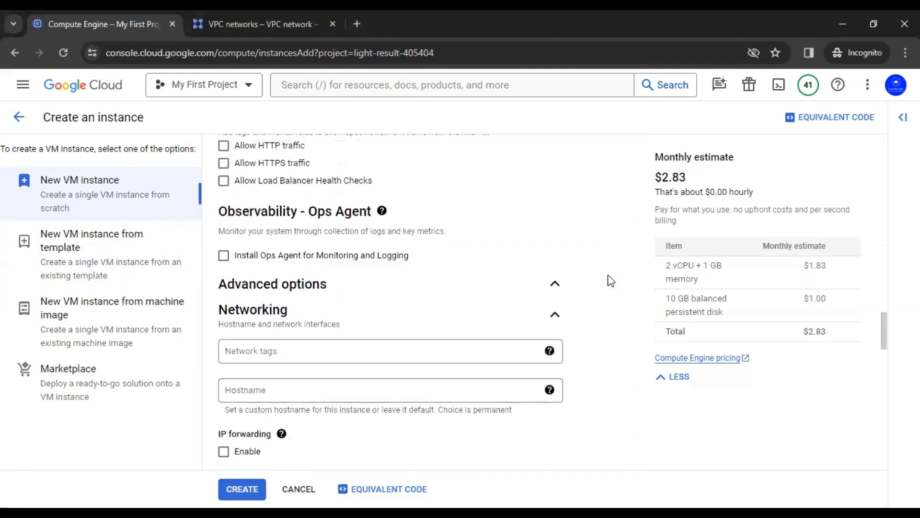
pyautogui.scroll(-4, 610, 281)
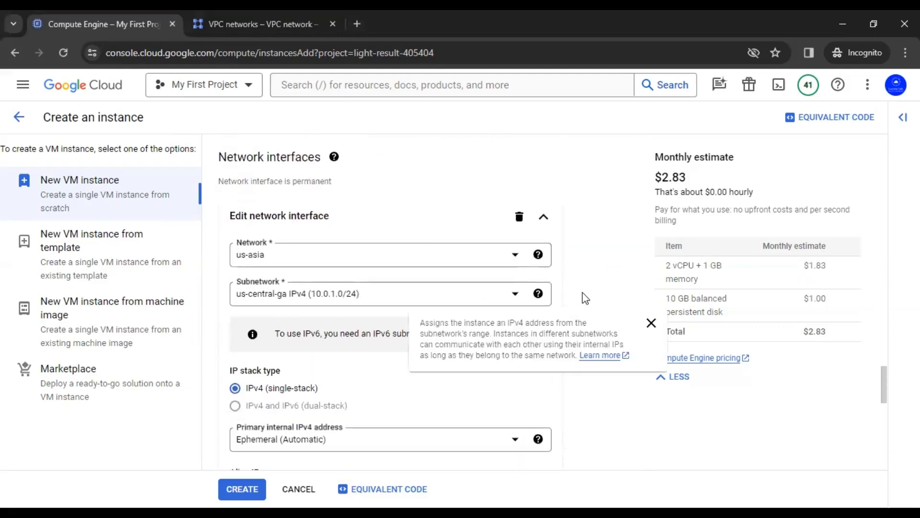
pyautogui.scroll(-1, 609, 296)
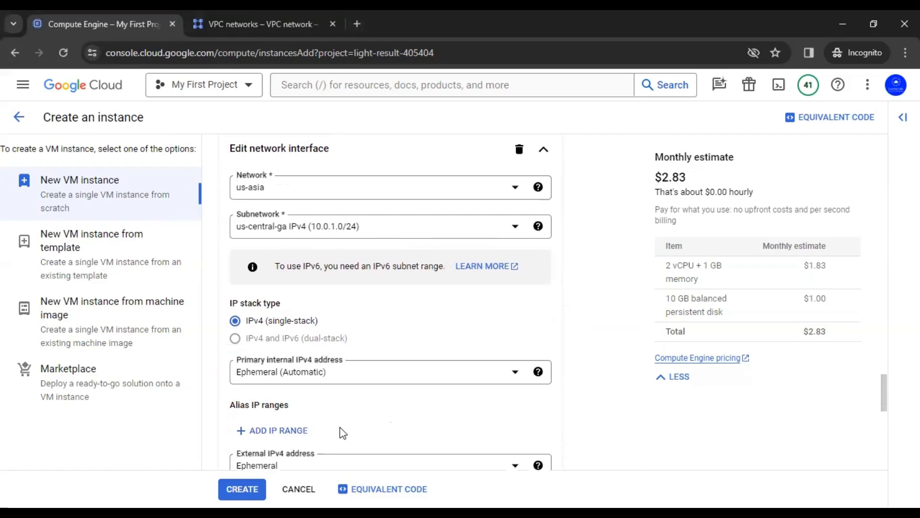
pyautogui.click(242, 489)
pyautogui.moveTo(539, 371)
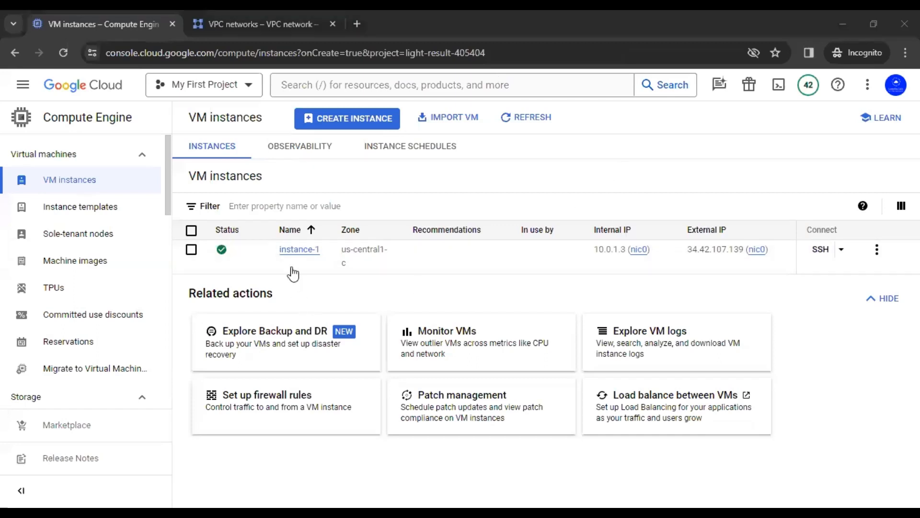
# Check the name and internal IP of the new instance in the VM instances list
pyautogui.moveTo(275, 260); pyautogui.dragTo(325, 257)
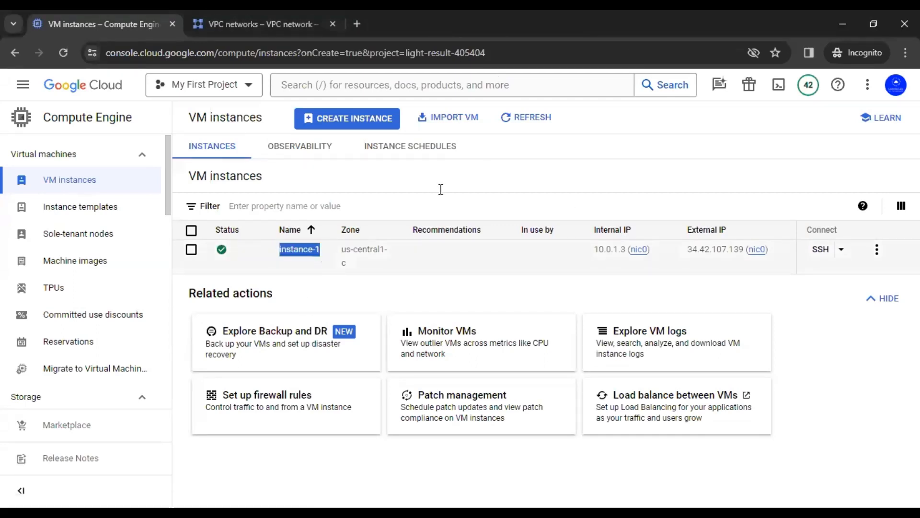
pyautogui.click(536, 187)
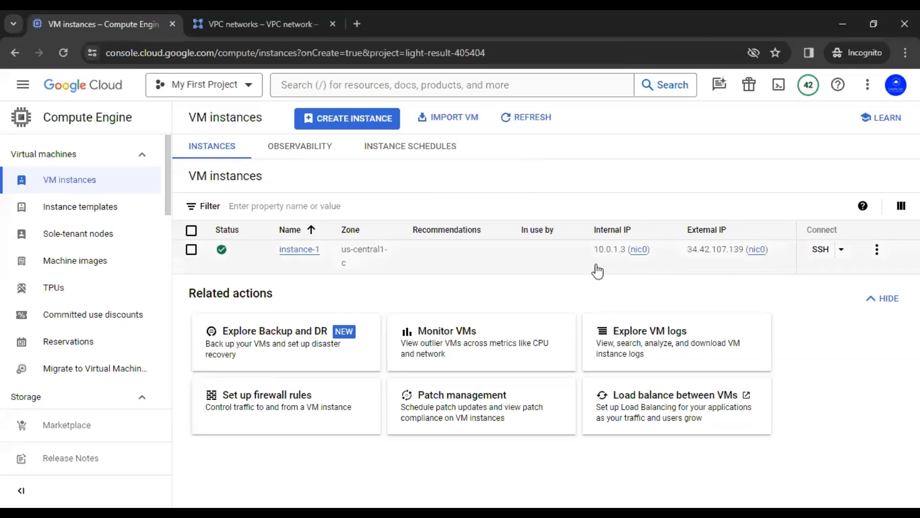
pyautogui.moveTo(595, 256); pyautogui.dragTo(624, 258)
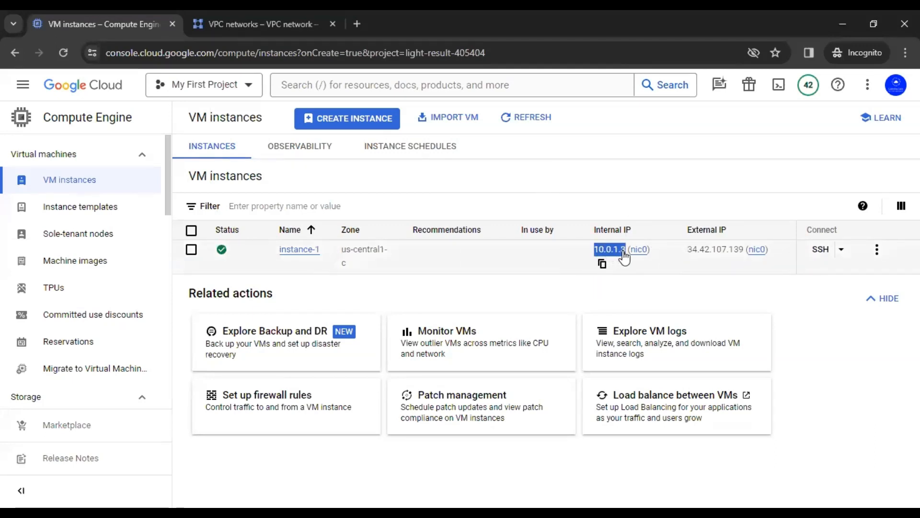
pyautogui.click(662, 193)
pyautogui.moveTo(594, 254); pyautogui.dragTo(626, 258)
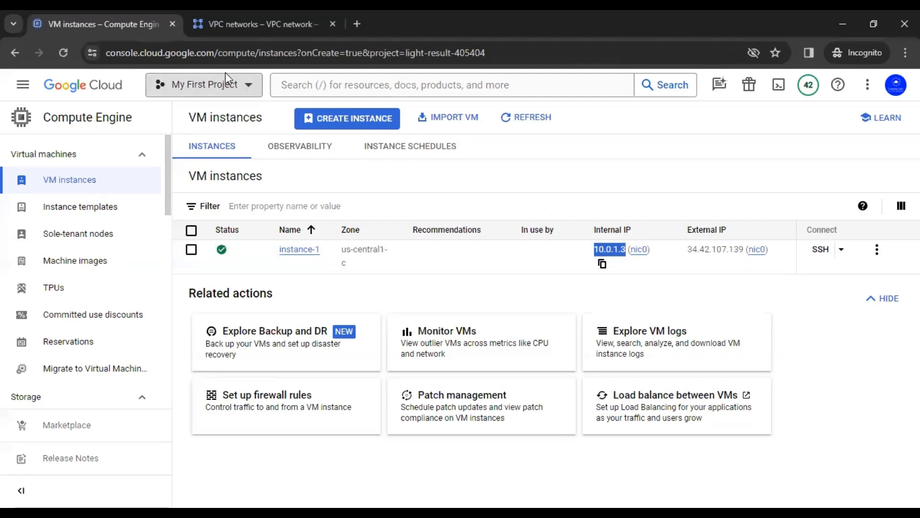
# View the subnets of the us-asia VPC network and examine the internal IP range of us-central-ga
pyautogui.click(251, 31)
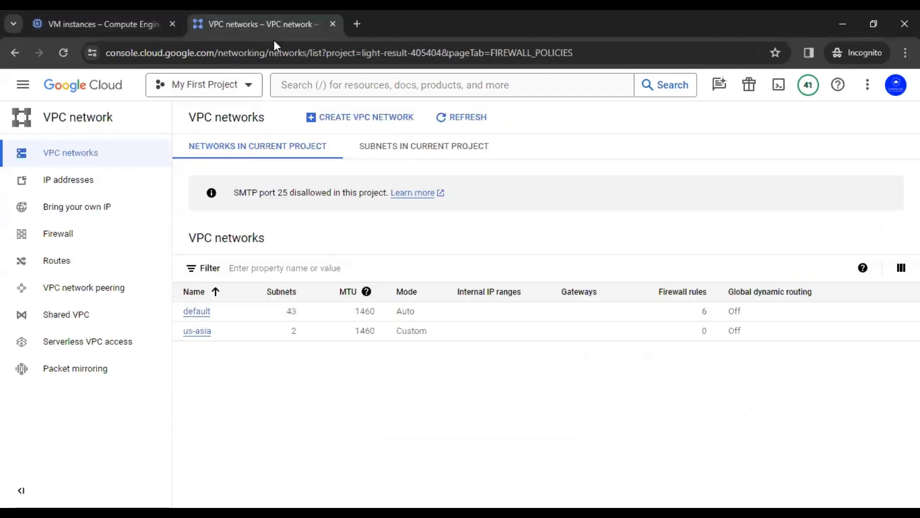
pyautogui.click(197, 331)
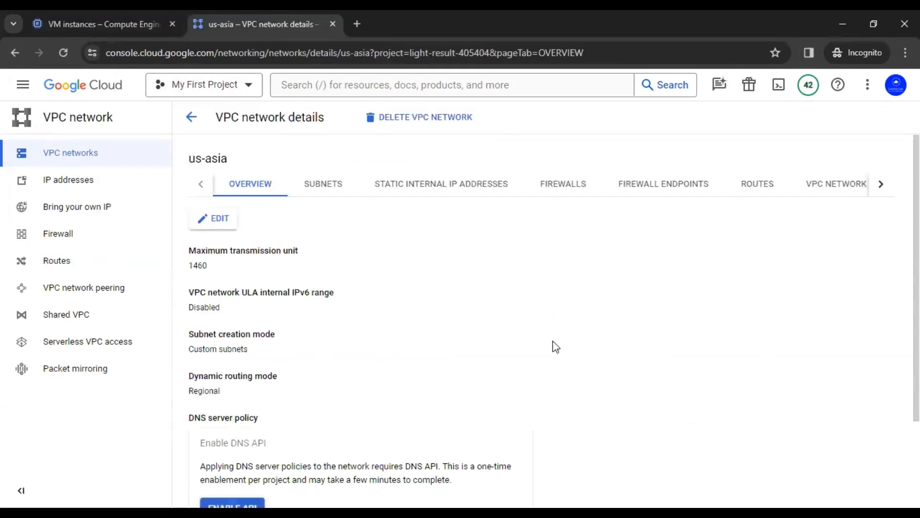
pyautogui.click(323, 184)
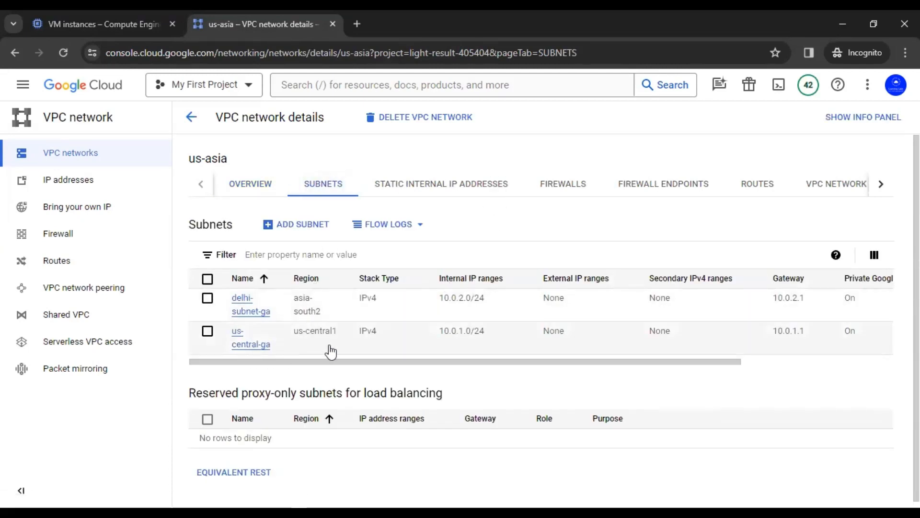
pyautogui.moveTo(439, 334); pyautogui.dragTo(471, 336)
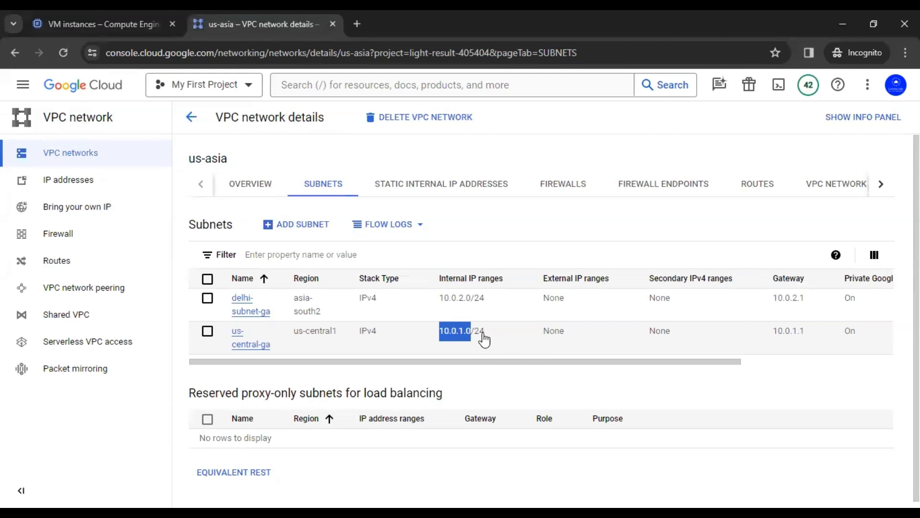
pyautogui.click(437, 340)
pyautogui.moveTo(440, 334); pyautogui.dragTo(462, 338)
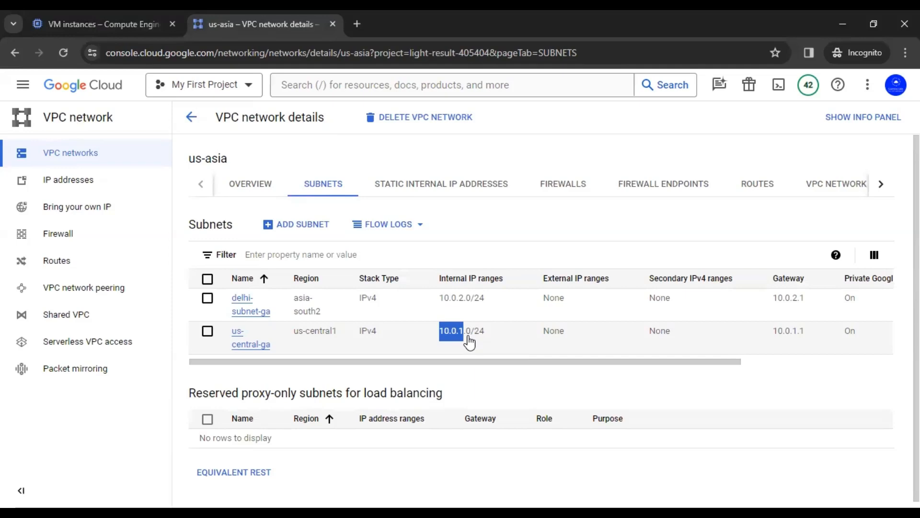
# Compare instance-1's internal IP with the us-central-ga subnet range and return to the VM instances list
pyautogui.click(110, 10)
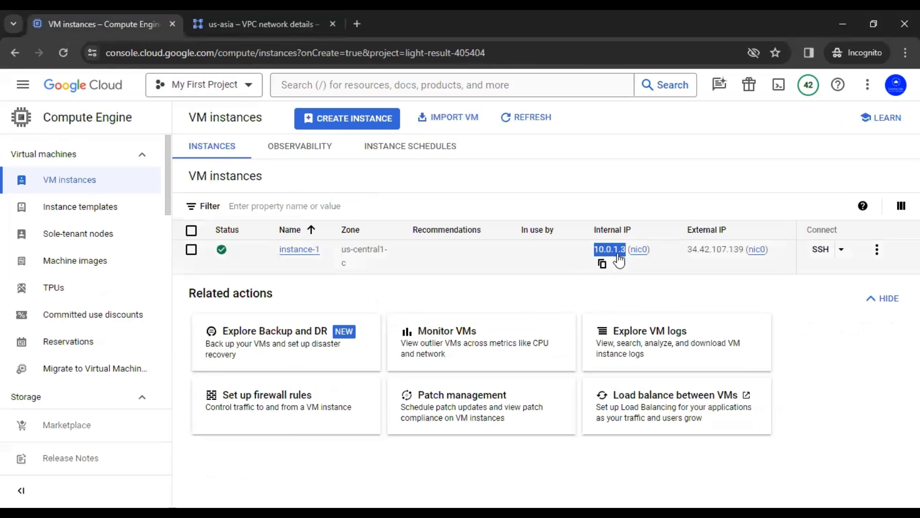
pyautogui.click(216, 25)
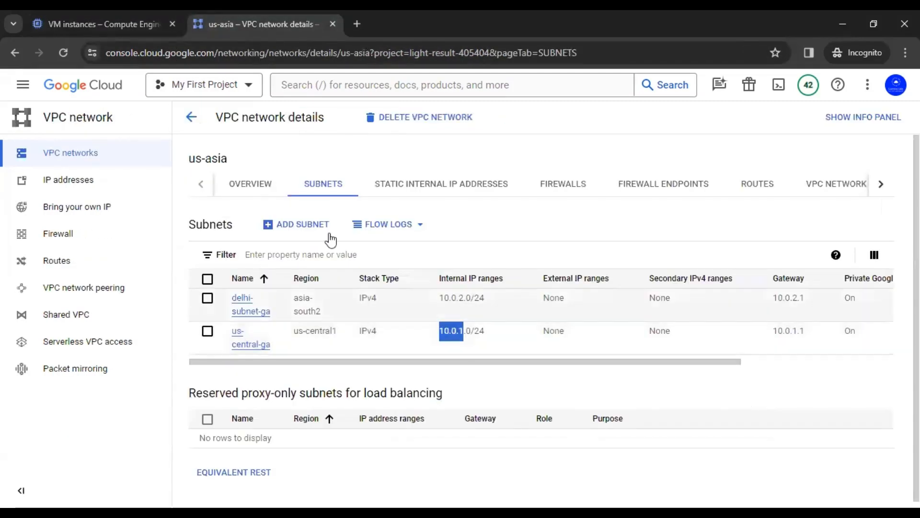
pyautogui.click(119, 20)
pyautogui.click(539, 291)
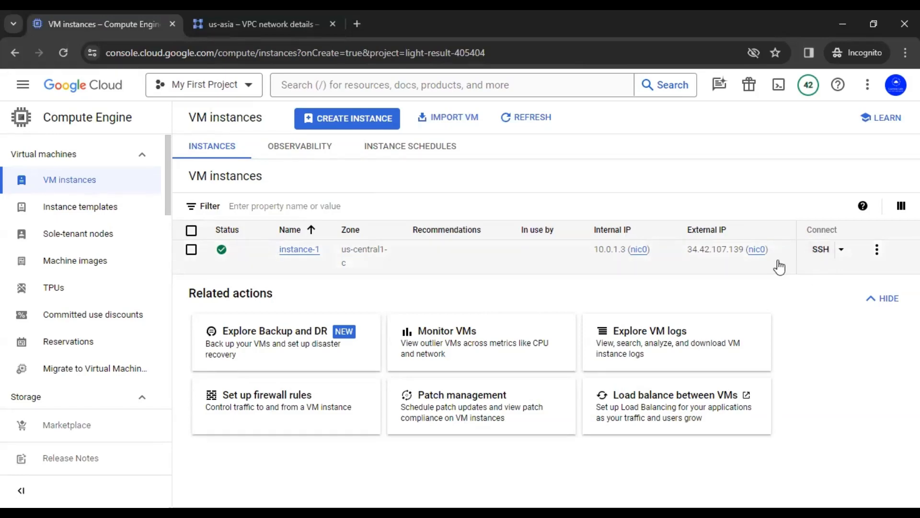
# Start Cloud Shell, run "gcloud compute instances list" and authorize Cloud Shell to use the account credentials
pyautogui.click(778, 86)
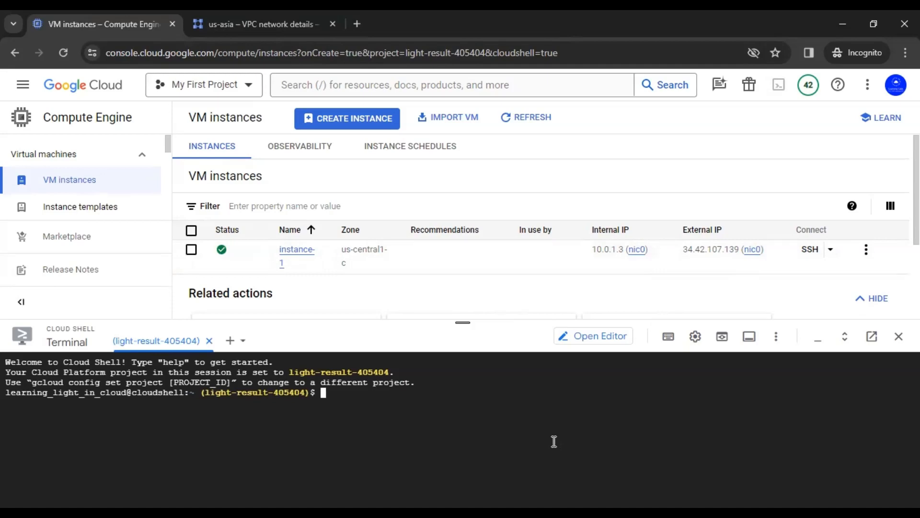
pyautogui.write('gclo')
pyautogui.write('d')
pyautogui.press('BackSpace')
pyautogui.press('BackSpace')
pyautogui.write('ud')
pyautogui.write('compute ')
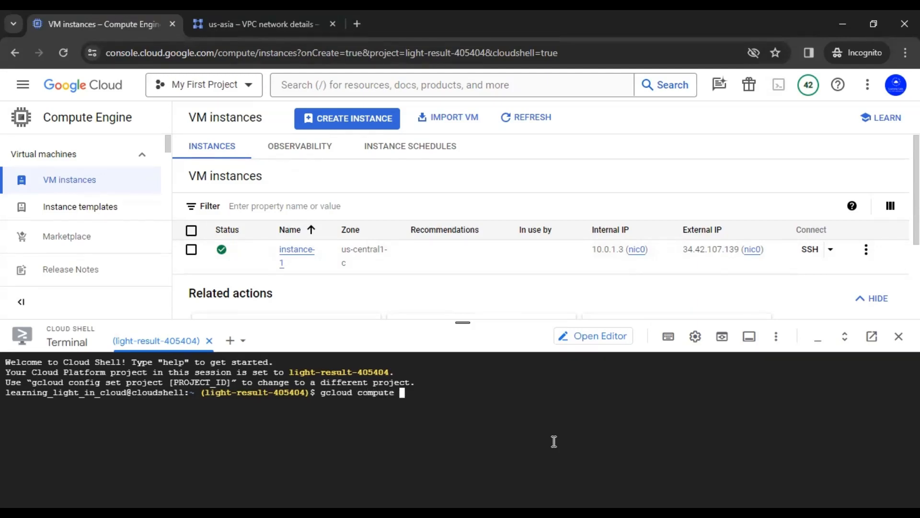
pyautogui.write('instances list')
pyautogui.press('Return')
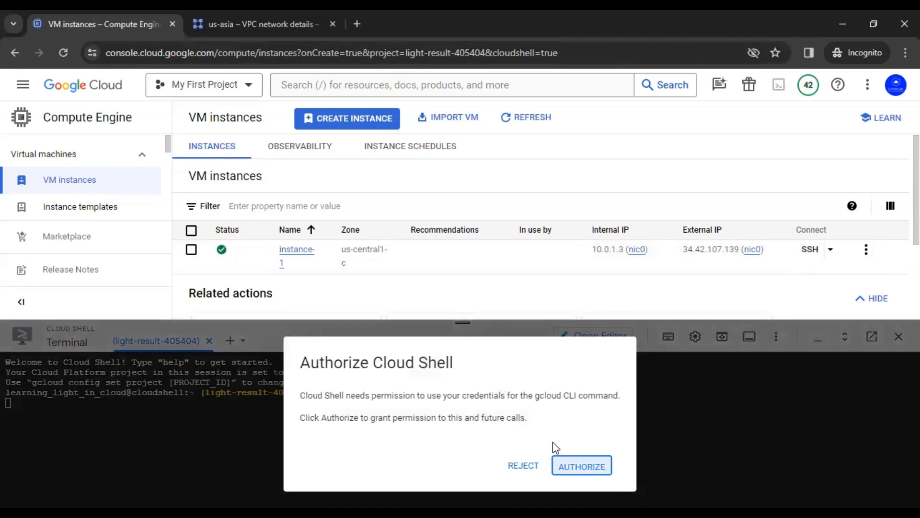
pyautogui.click(579, 474)
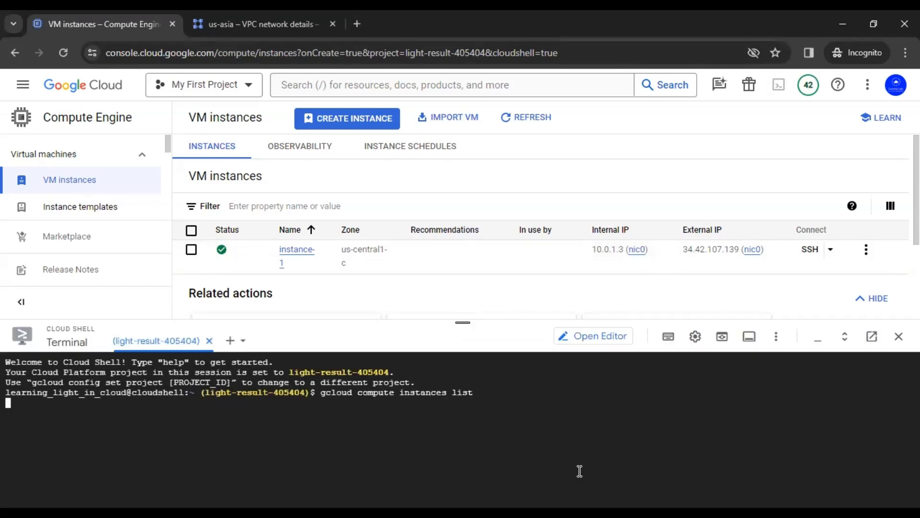
# Ping instance-1's internal IP 10.0.1.3 from Cloud Shell, examine the output and stop the ping
pyautogui.write('ping')
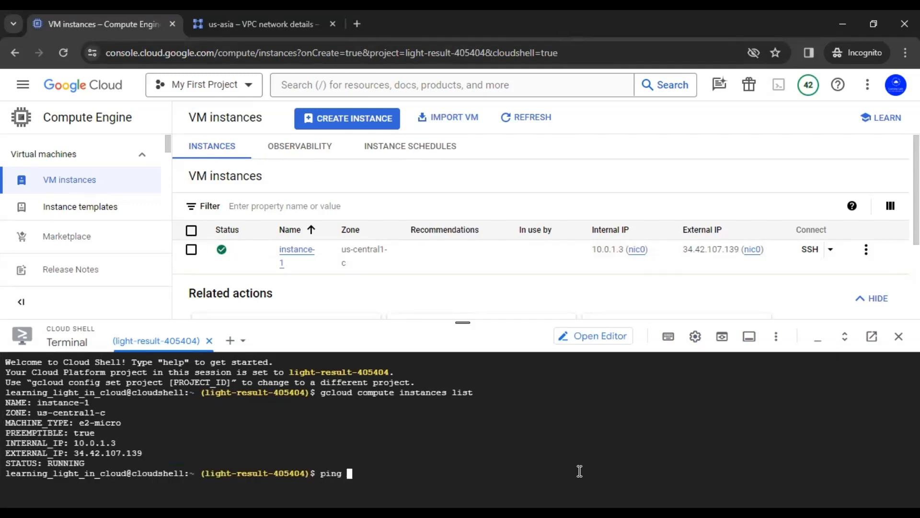
pyautogui.click(600, 263)
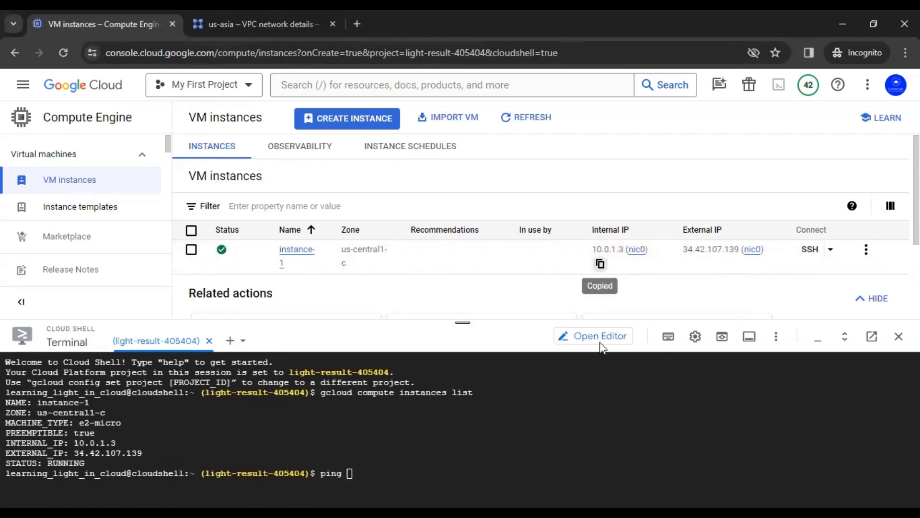
pyautogui.click(548, 419)
pyautogui.hotkey('ctrl', 'v')
pyautogui.press('Return')
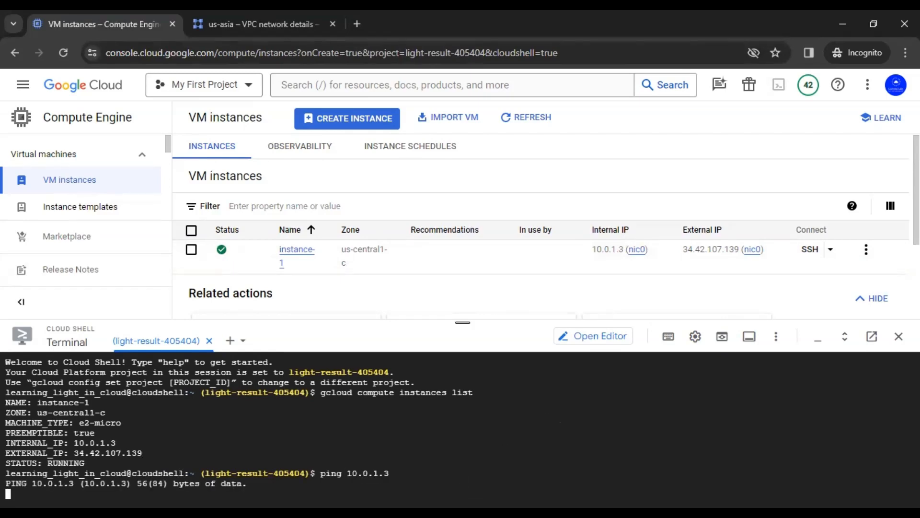
pyautogui.moveTo(31, 483); pyautogui.dragTo(75, 484)
pyautogui.click(265, 455)
pyautogui.moveTo(28, 483); pyautogui.dragTo(75, 483)
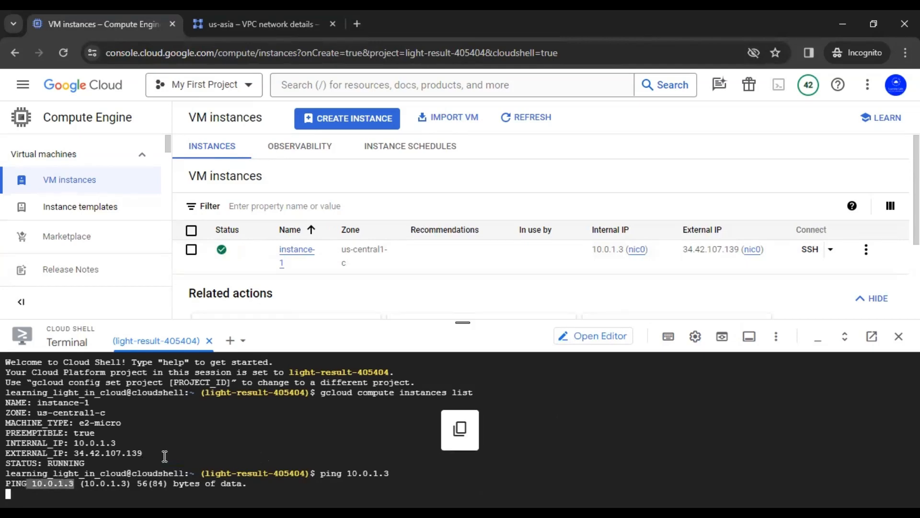
pyautogui.click(235, 446)
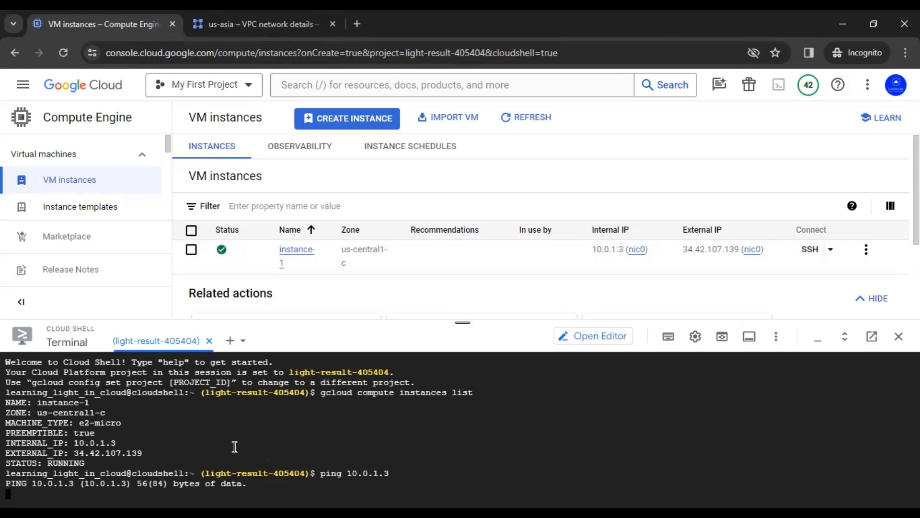
pyautogui.moveTo(28, 483); pyautogui.dragTo(75, 483)
pyautogui.click(156, 453)
pyautogui.hotkey('ctrl', 'c')
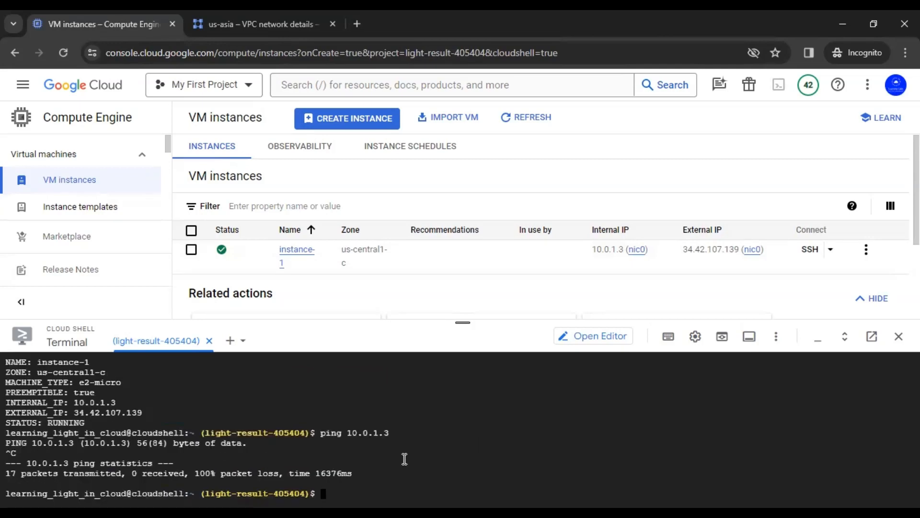
# Try to connect to the instance over SSH by running "gcloud compute ssh instance-1 --zone us-central1-c" in Cloud Shell
pyautogui.press('Up')
pyautogui.press('Up')
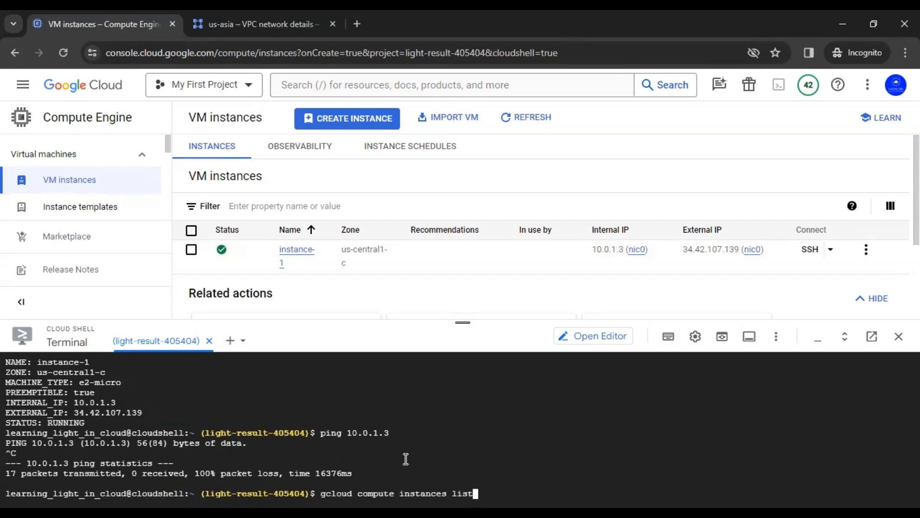
pyautogui.press('BackSpace')
pyautogui.press('BackSpace')
pyautogui.press('BackSpace')
pyautogui.press('BackSpace')
pyautogui.press('BackSpace')
pyautogui.press('BackSpace')
pyautogui.press('BackSpace')
pyautogui.press('BackSpace')
pyautogui.press('BackSpace')
pyautogui.press('BackSpace')
pyautogui.press('BackSpace')
pyautogui.press('BackSpace')
pyautogui.press('BackSpace')
pyautogui.press('BackSpace')
pyautogui.write('ssh')
pyautogui.doubleClick(62, 362)
pyautogui.hotkey('ctrl', 'c')
pyautogui.hotkey('ctrl', 'v')
pyautogui.write('--zone')
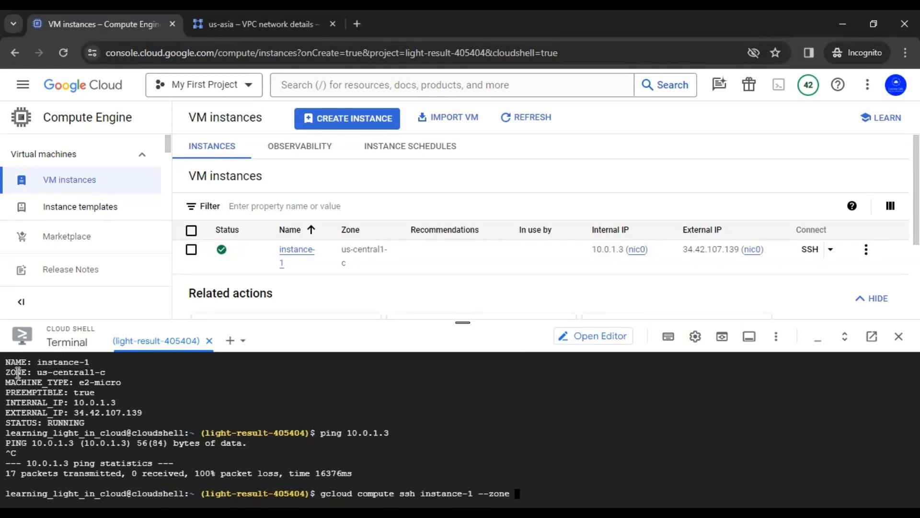
pyautogui.doubleClick(48, 373)
pyautogui.hotkey('ctrl', 'c')
pyautogui.hotkey('ctrl', 'v')
pyautogui.press('Return')
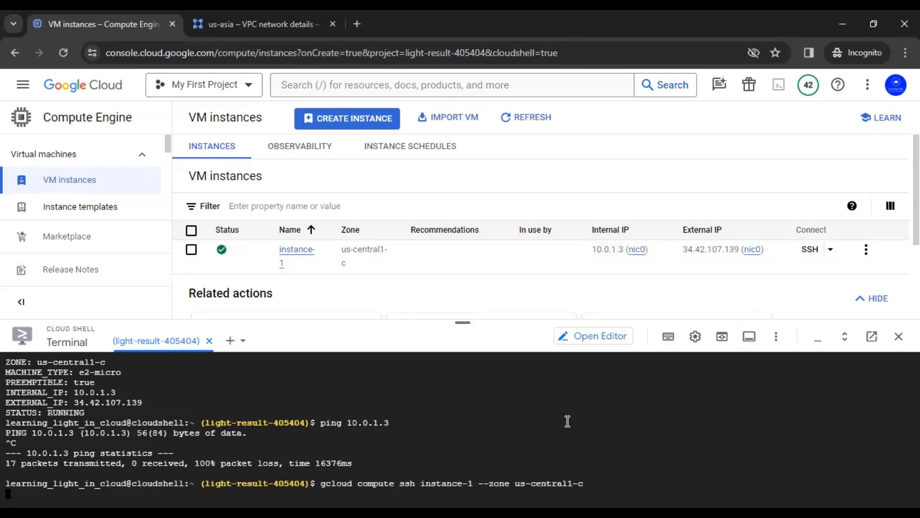
# Start a new firewall rule for the us-asia VPC network and name it allow-ssh
pyautogui.hotkey('ctrl', 'Tab')
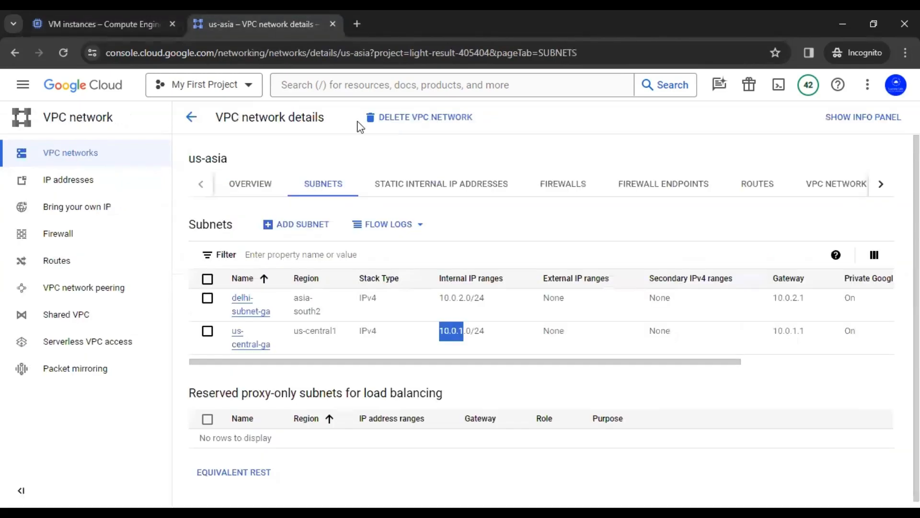
pyautogui.click(602, 391)
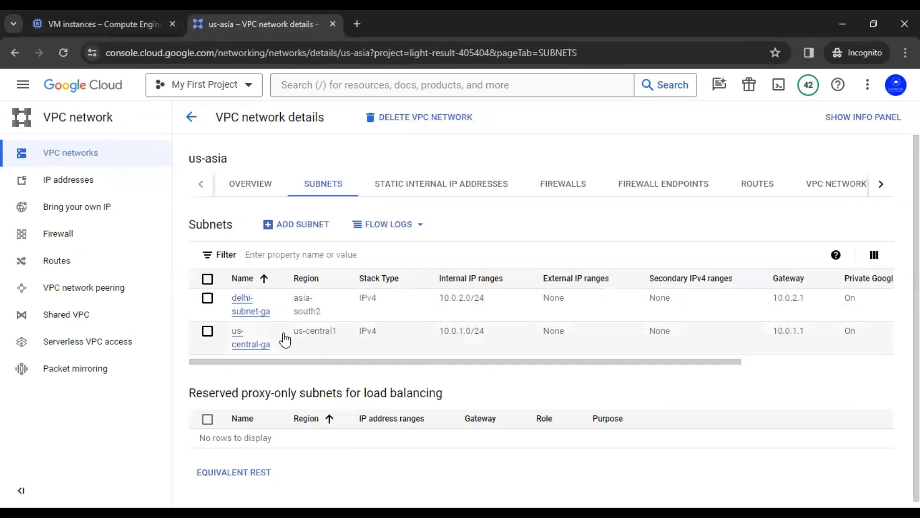
pyautogui.click(571, 190)
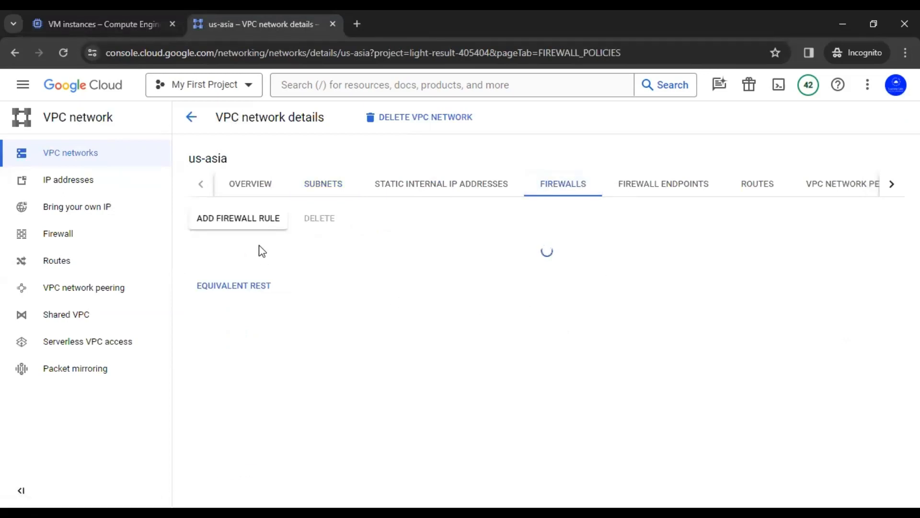
pyautogui.click(255, 233)
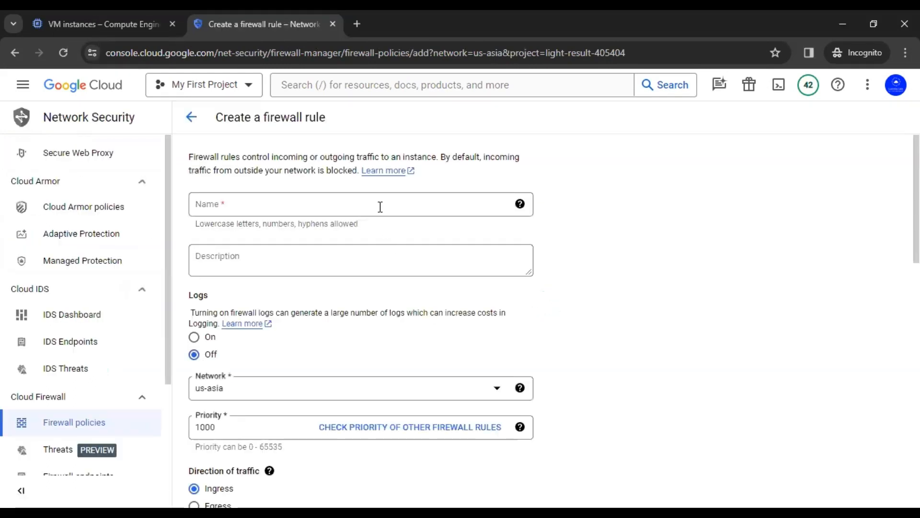
pyautogui.click(380, 207)
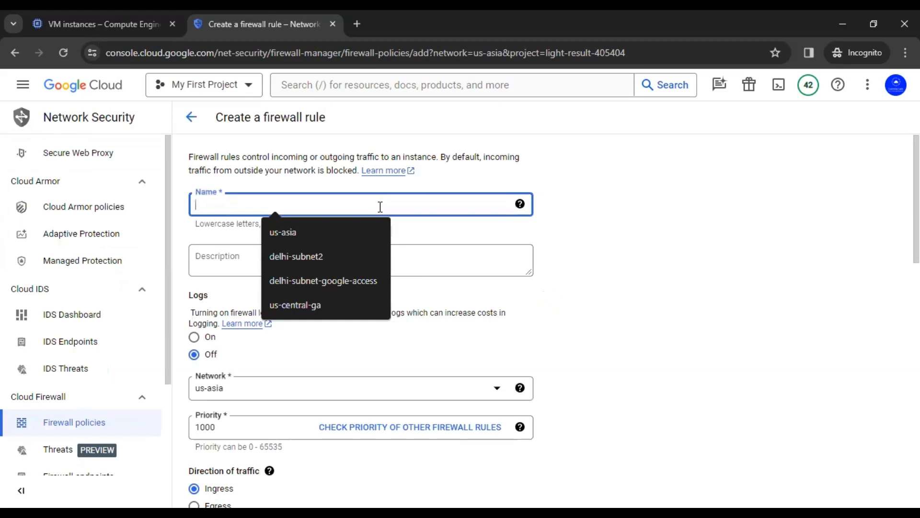
pyautogui.write('allow-ssh')
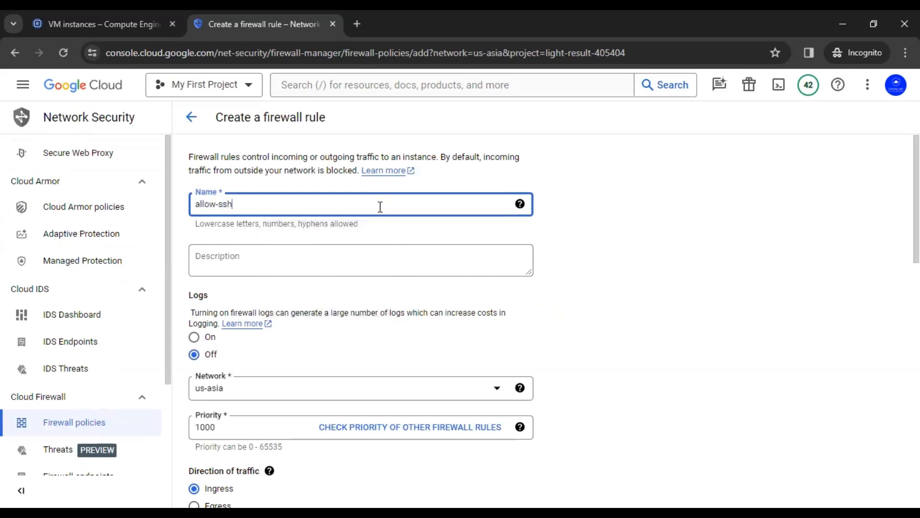
pyautogui.hotkey('ctrl', 'a')
pyautogui.click(660, 275)
# Add allow-ssh as the target tag of the ingress allow rule
pyautogui.scroll(-3, 594, 270)
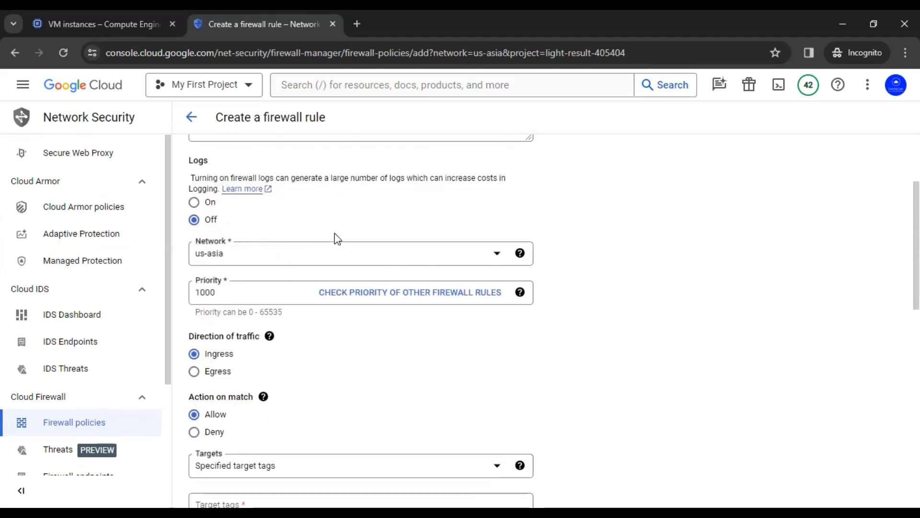
pyautogui.scroll(-3, 338, 239)
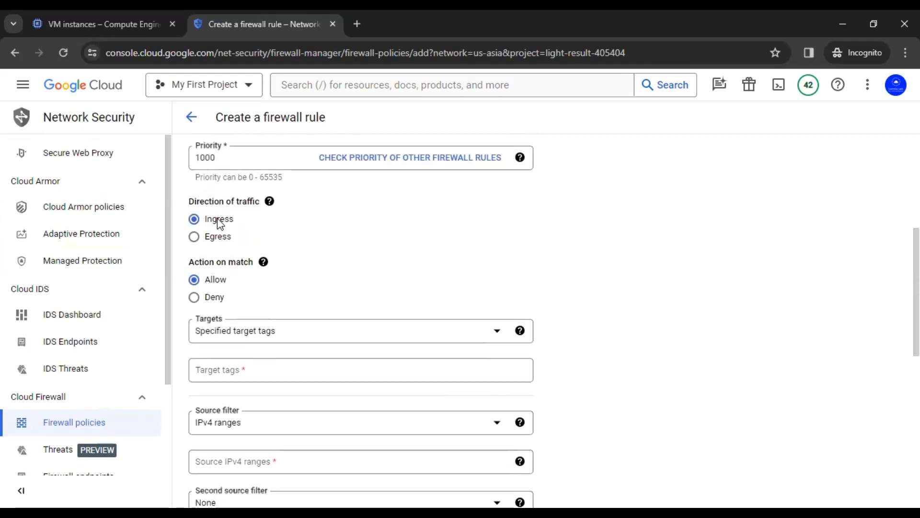
pyautogui.scroll(-1, 416, 241)
pyautogui.scroll(-1, 419, 242)
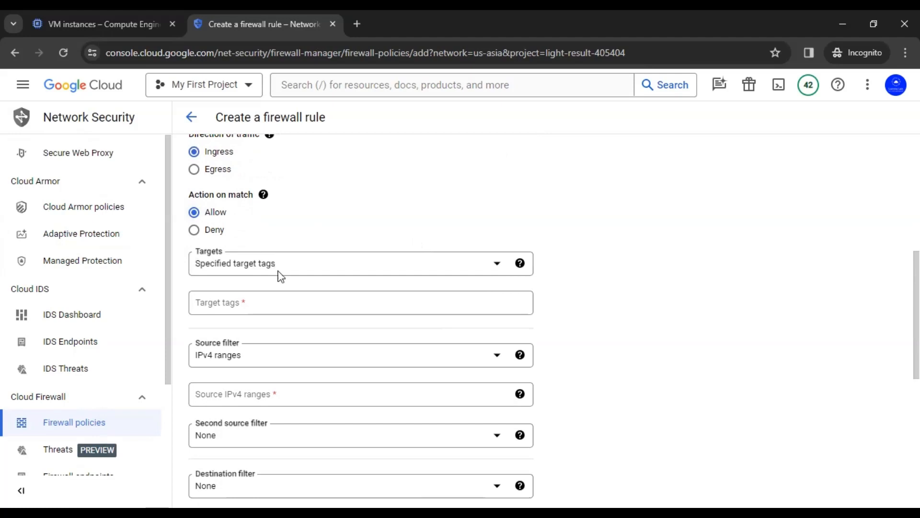
pyautogui.click(227, 301)
pyautogui.hotkey('ctrl', 'v')
pyautogui.press('Return')
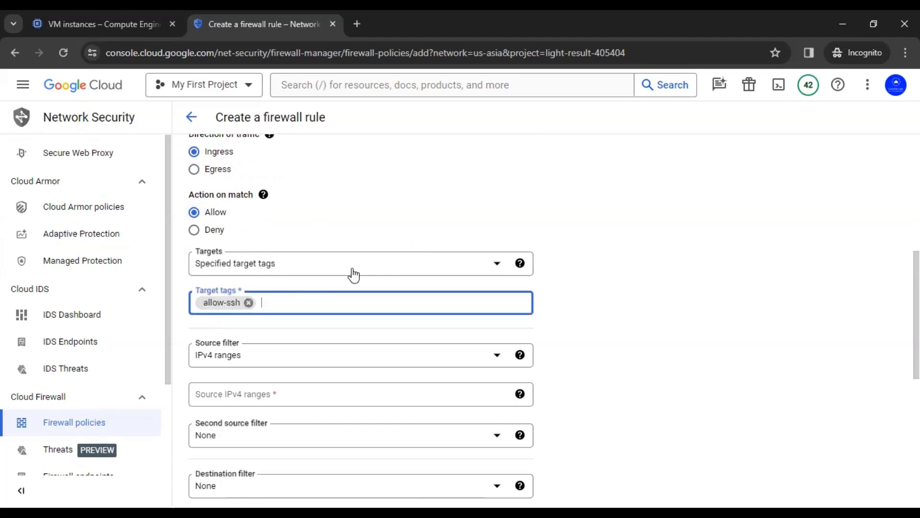
pyautogui.click(598, 282)
# Set the firewall rule's source IPv4 range to 0.0.0.0/0
pyautogui.scroll(-1, 597, 282)
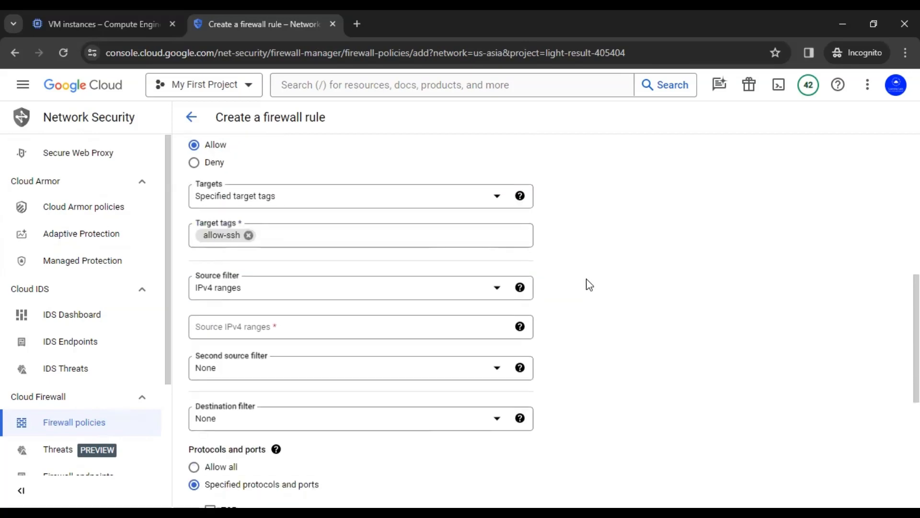
pyautogui.click(298, 331)
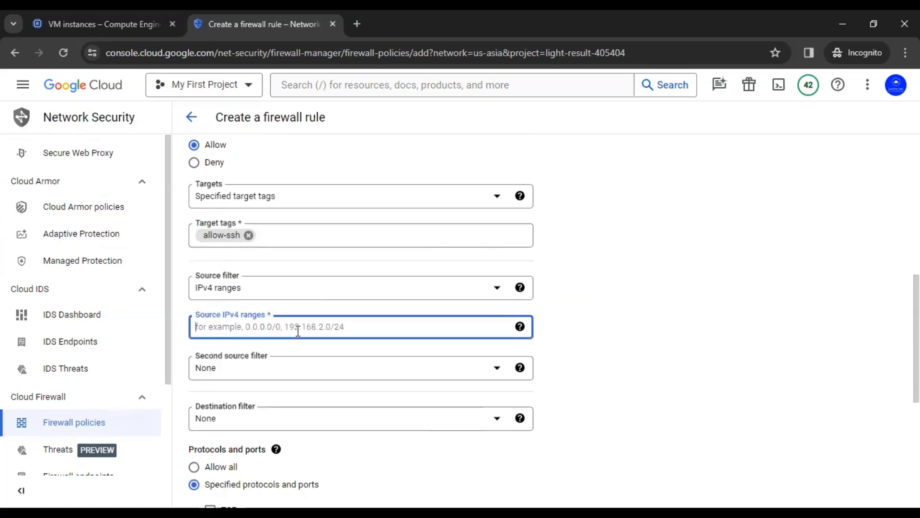
pyautogui.write('0.0.0.0')
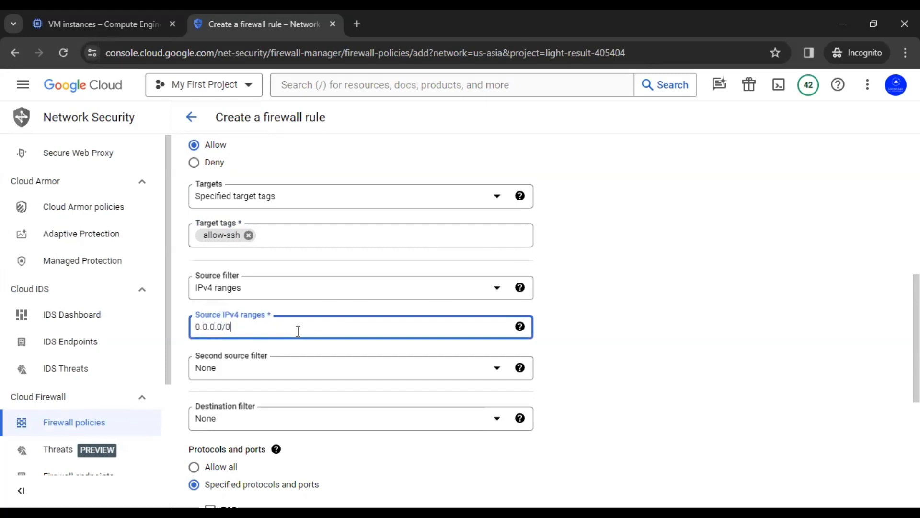
pyautogui.write('/0')
pyautogui.press('Return')
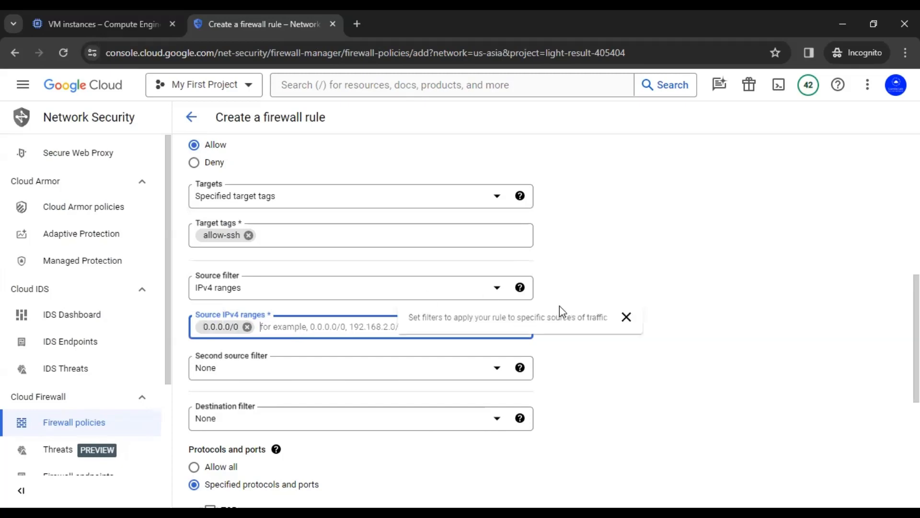
pyautogui.click(642, 373)
# Allow TCP port 22 in the firewall rule, create the rule and dismiss the notification
pyautogui.scroll(-3, 640, 369)
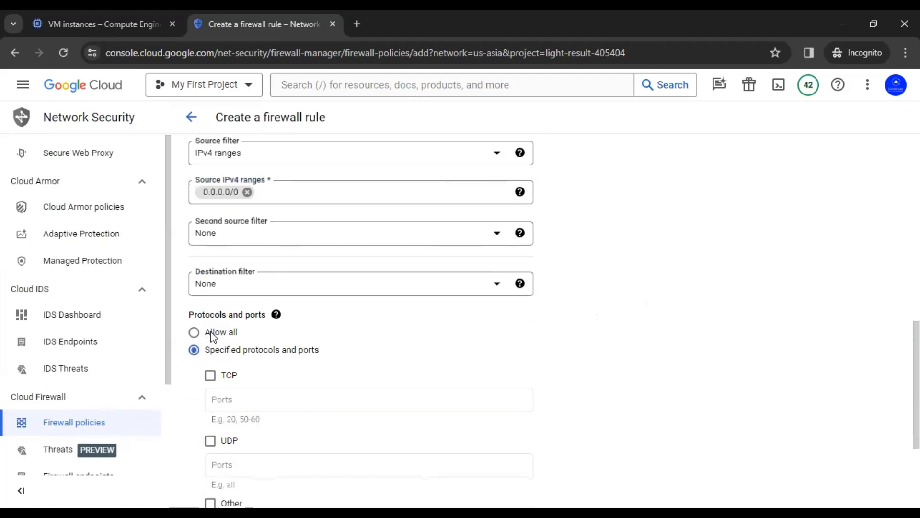
pyautogui.scroll(1, 287, 243)
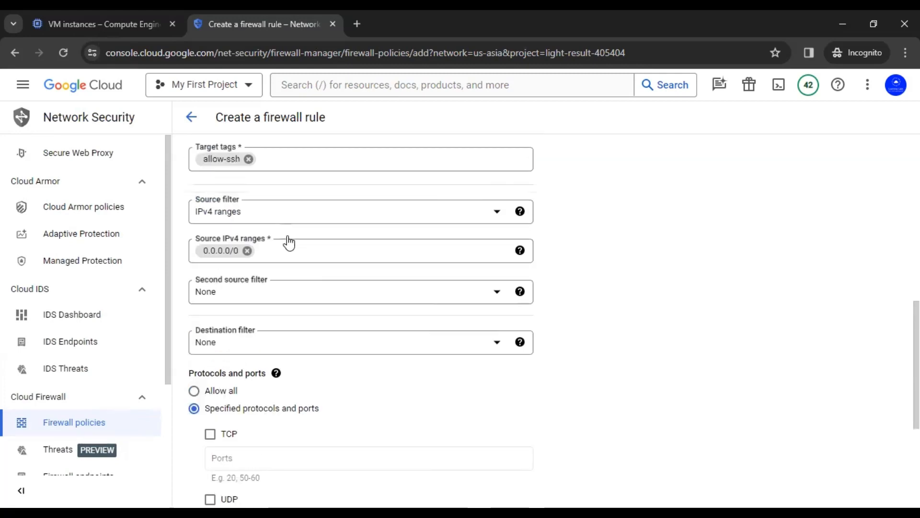
pyautogui.scroll(-1, 288, 242)
pyautogui.scroll(1, 289, 243)
pyautogui.scroll(-5, 289, 243)
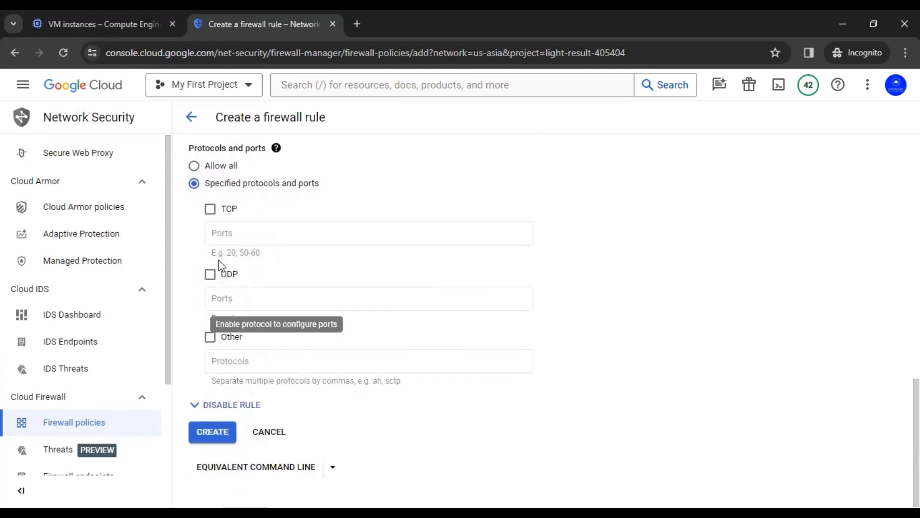
pyautogui.click(212, 214)
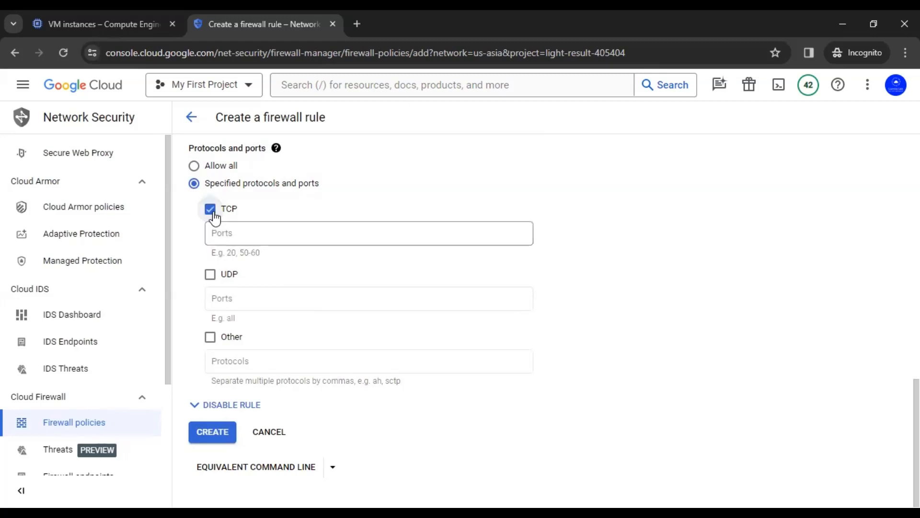
pyautogui.click(236, 232)
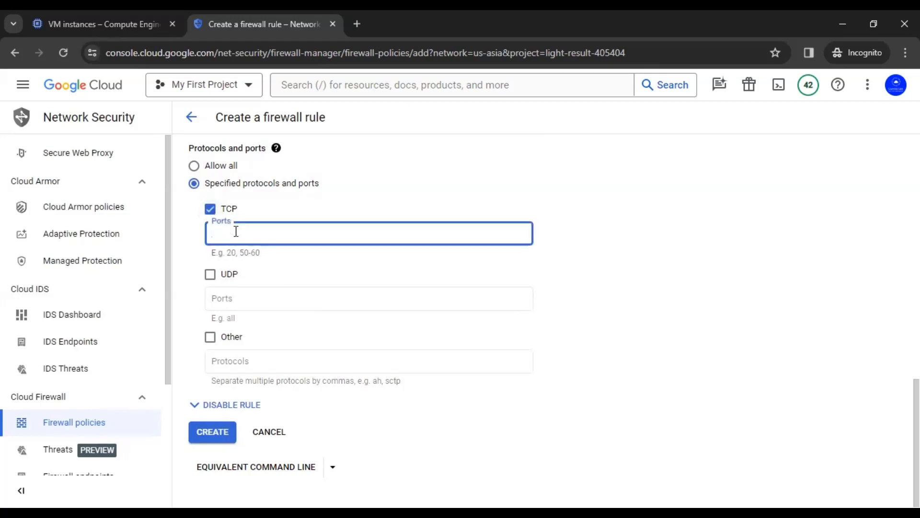
pyautogui.click(604, 247)
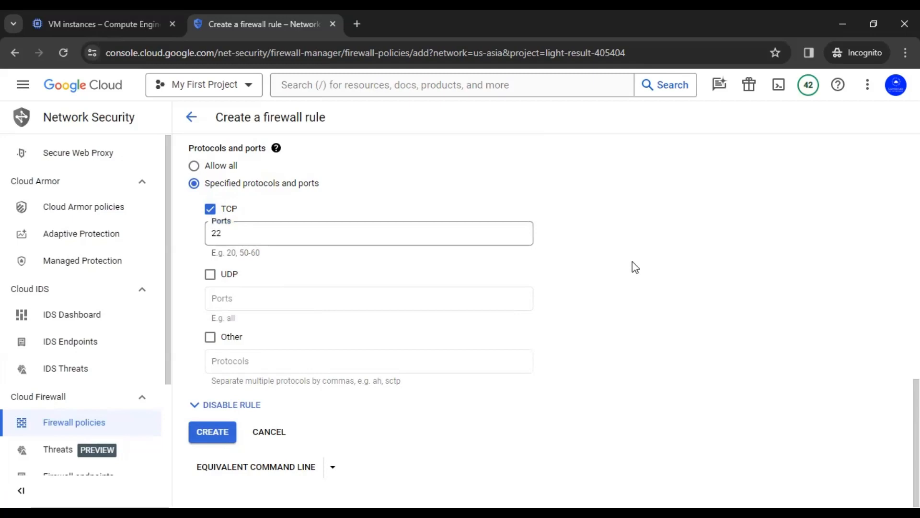
pyautogui.click(229, 434)
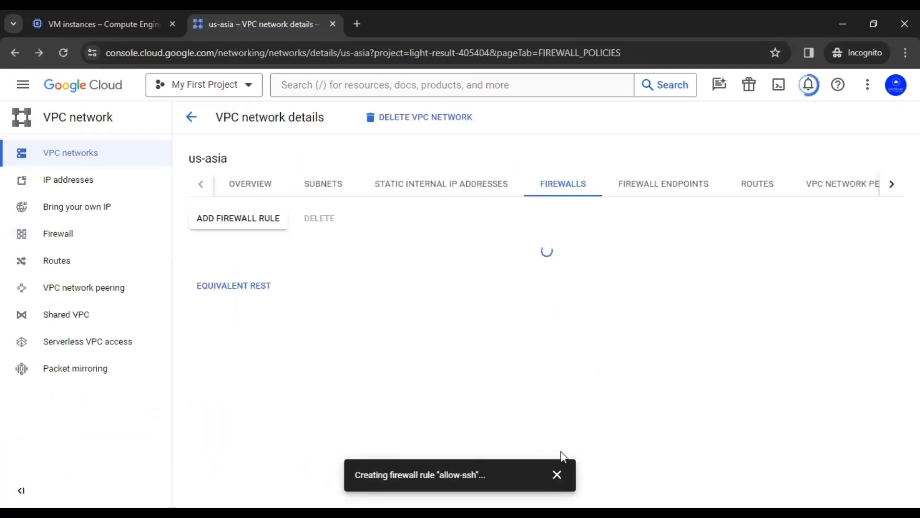
pyautogui.click(556, 474)
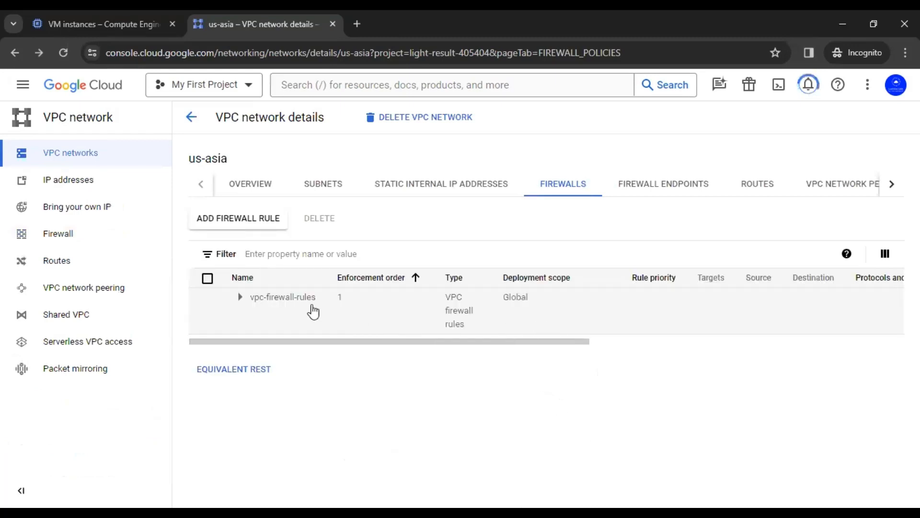
# Expand vpc-firewall-rules of the us-asia network and examine the allow-ssh rule
pyautogui.click(241, 298)
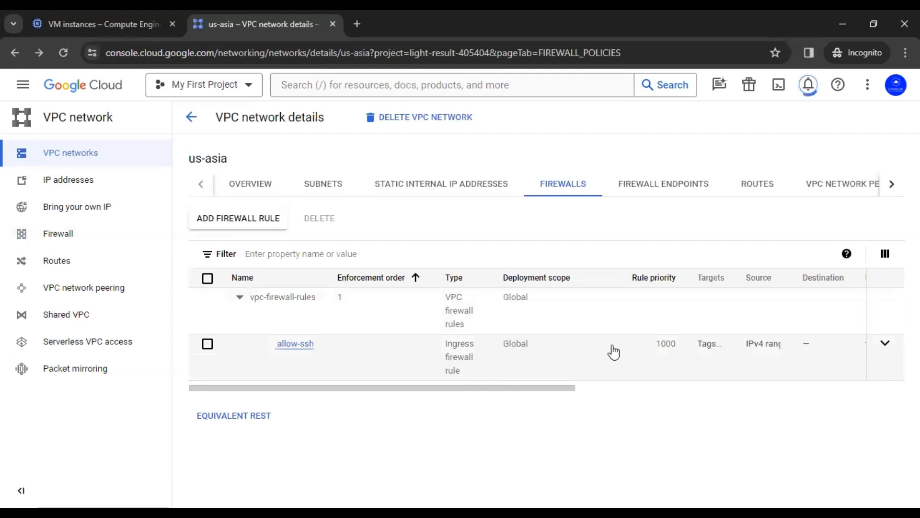
pyautogui.moveTo(656, 355); pyautogui.dragTo(681, 355)
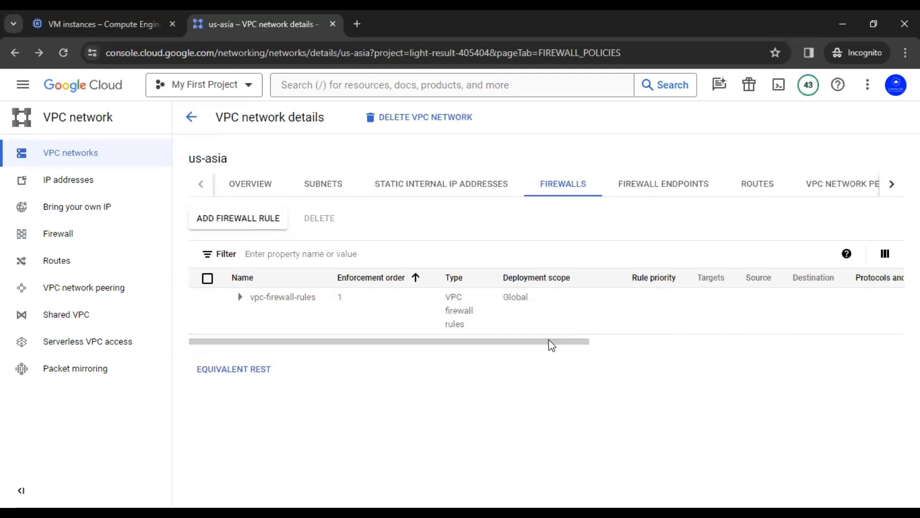
pyautogui.moveTo(551, 347); pyautogui.dragTo(822, 350)
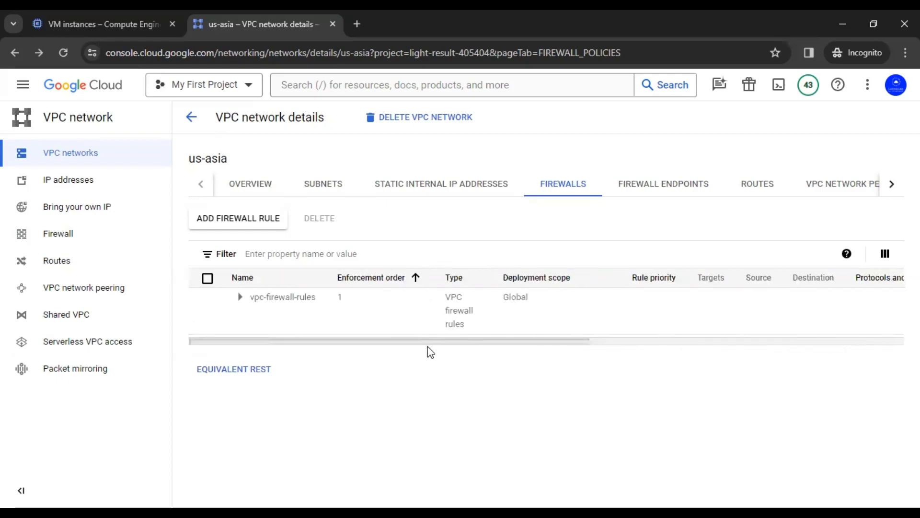
# Rerun "gcloud compute ssh instance-1 --zone us-central1-c" in Cloud Shell, then examine its output and the us-asia network's firewall rules
pyautogui.click(106, 21)
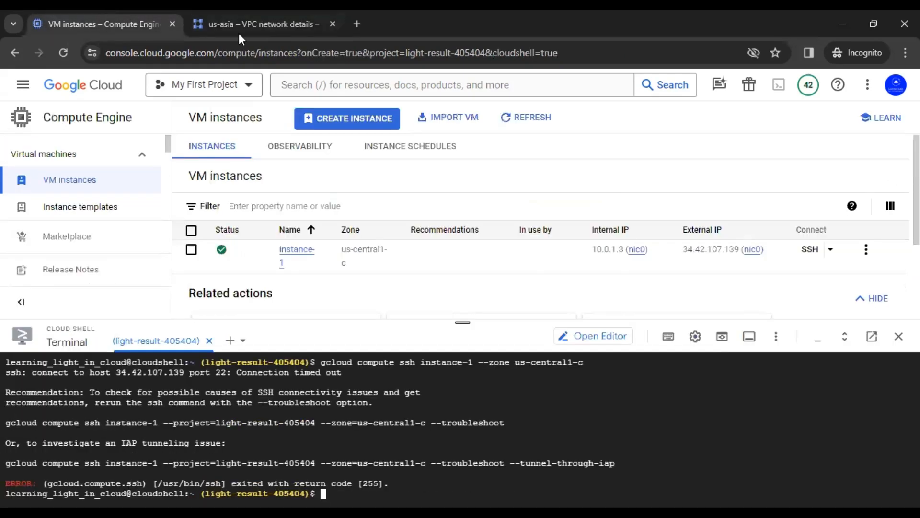
pyautogui.press('Up')
pyautogui.press('Return')
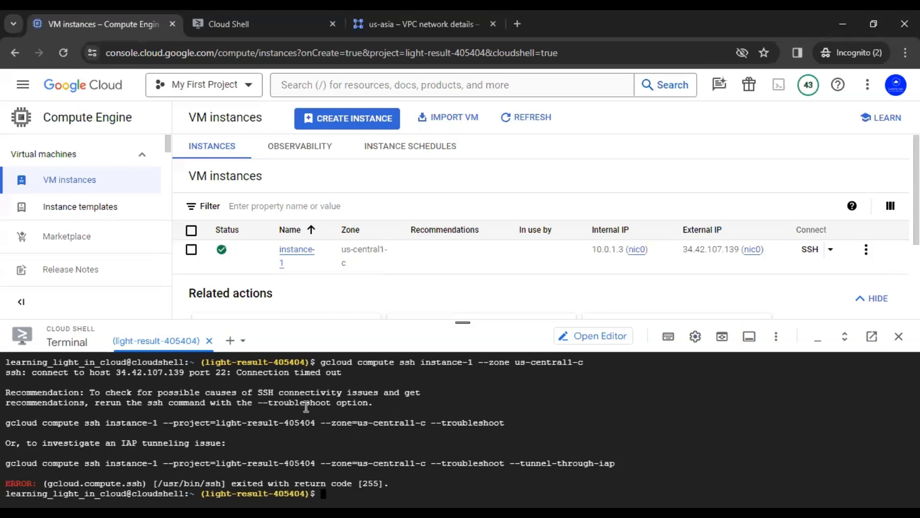
pyautogui.moveTo(188, 374); pyautogui.dragTo(229, 373)
pyautogui.click(370, 28)
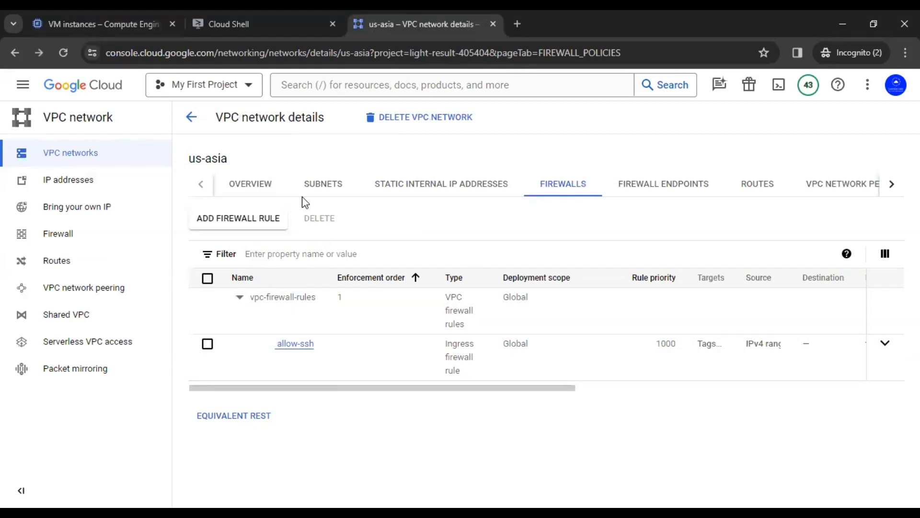
# Open instance-1's details page, move the Cloud Shell session to a separate browser tab and close the embedded terminal
pyautogui.click(98, 23)
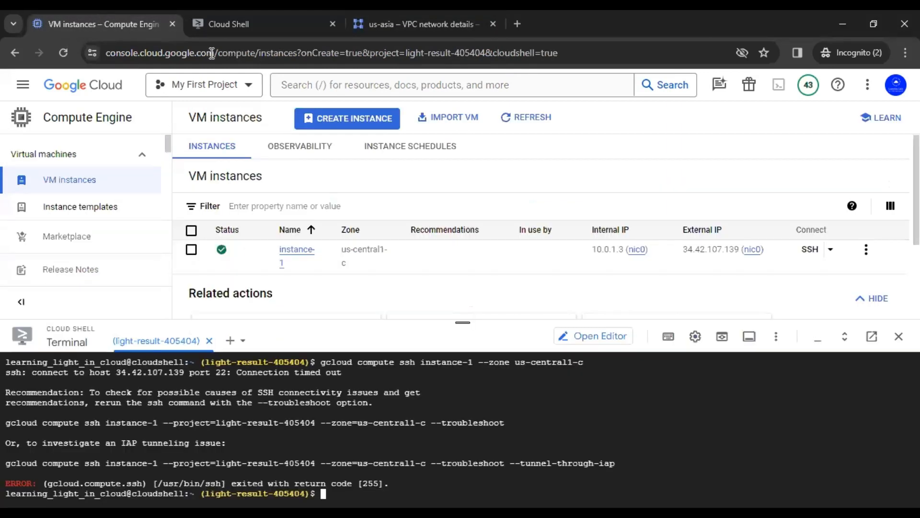
pyautogui.click(288, 254)
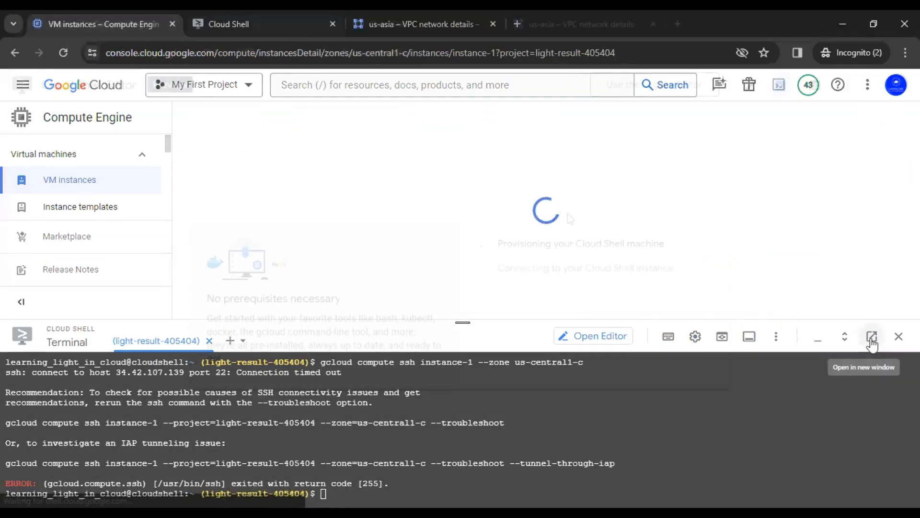
pyautogui.click(872, 336)
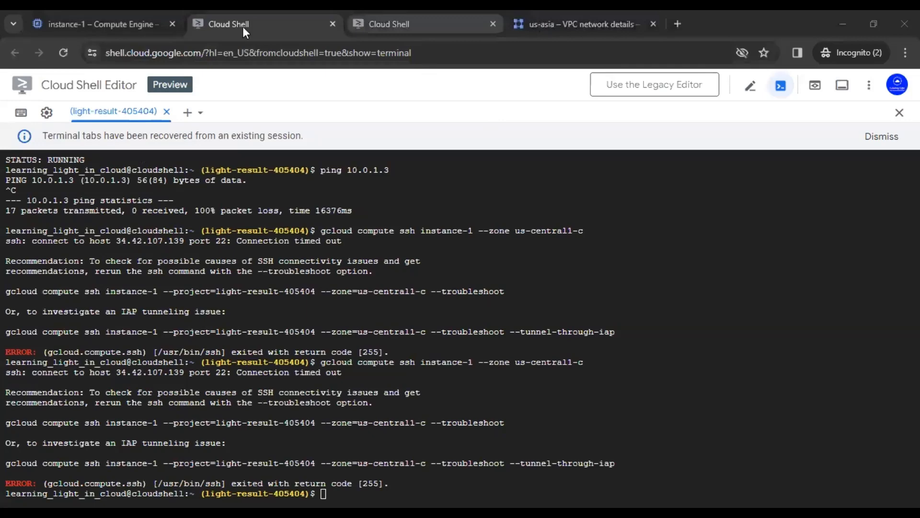
pyautogui.click(124, 21)
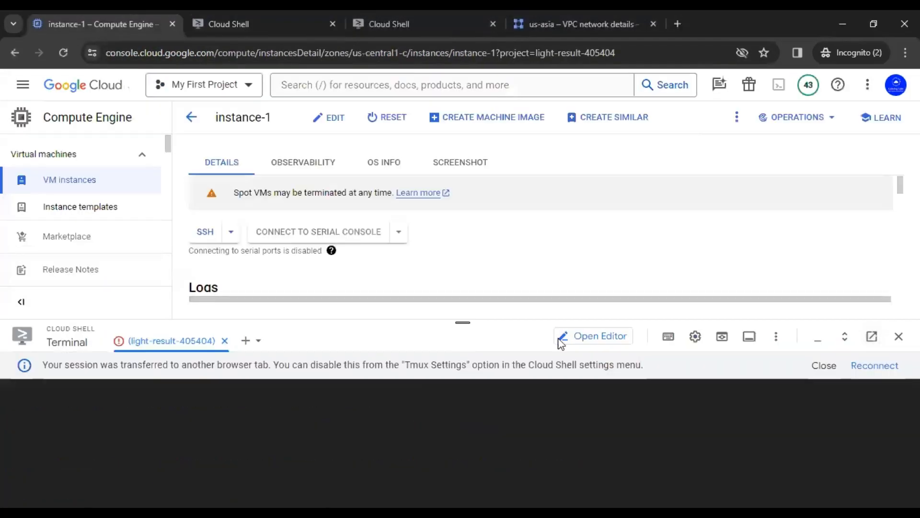
pyautogui.click(899, 336)
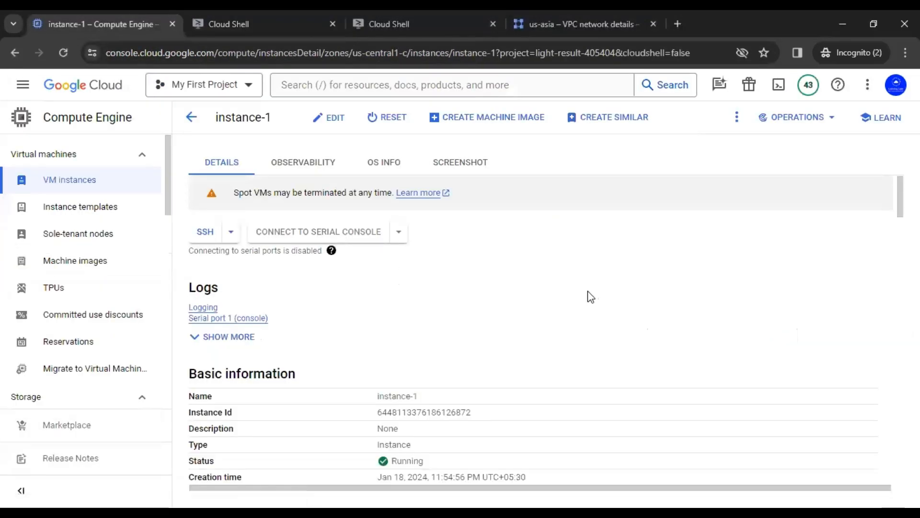
# Edit instance-1 to add the network tag allow-ssh and save the instance
pyautogui.click(326, 120)
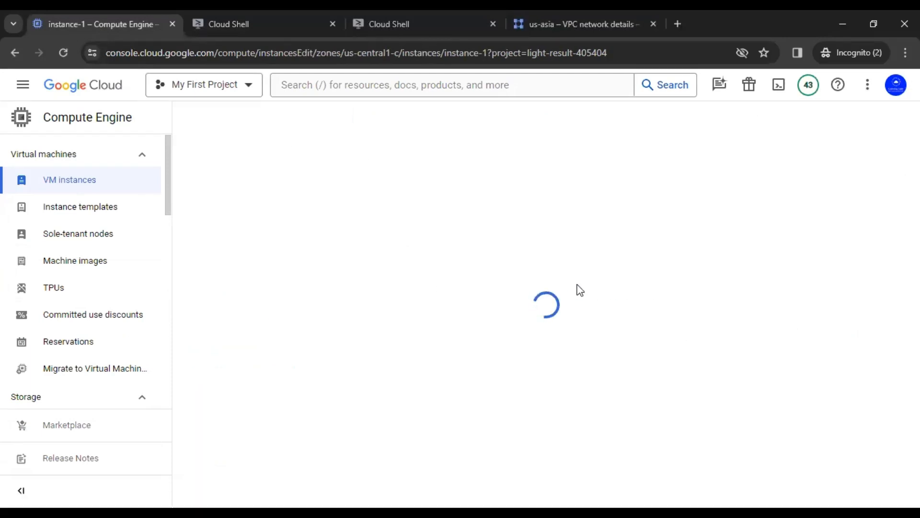
pyautogui.scroll(-4, 579, 288)
pyautogui.scroll(-10, 579, 288)
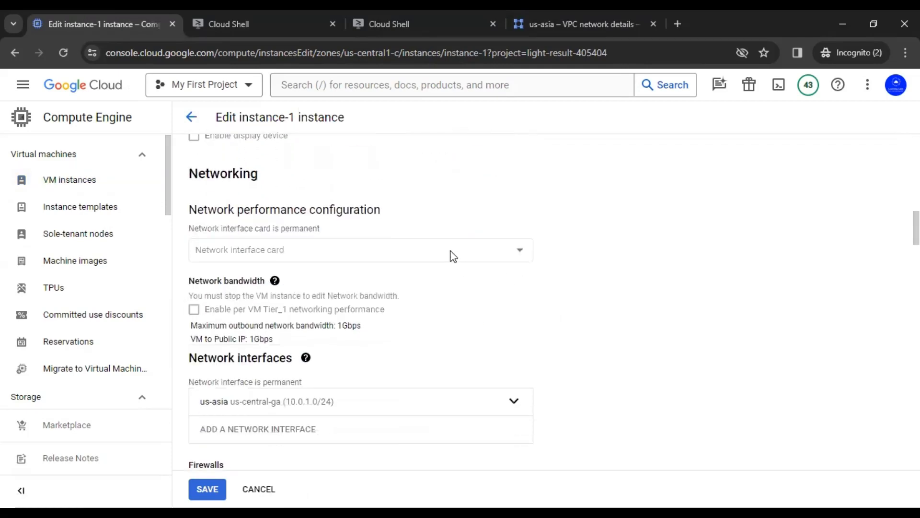
pyautogui.scroll(-5, 499, 280)
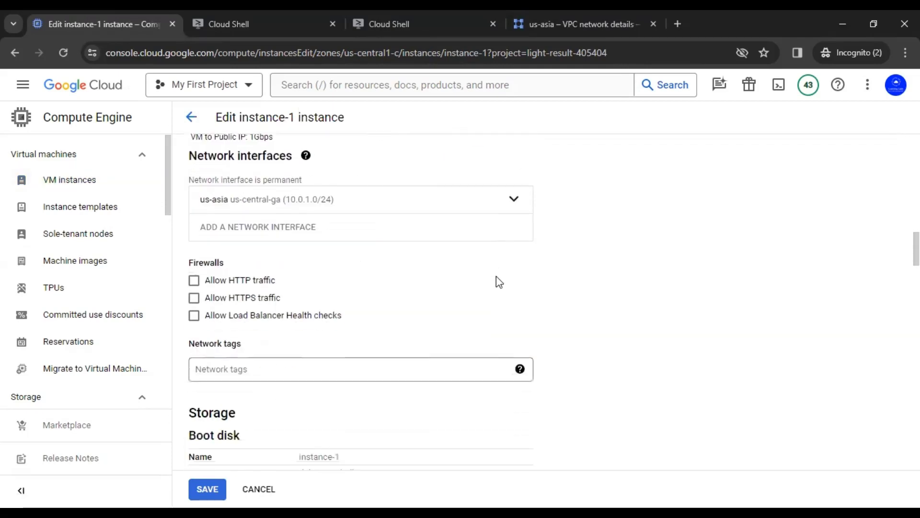
pyautogui.click(431, 367)
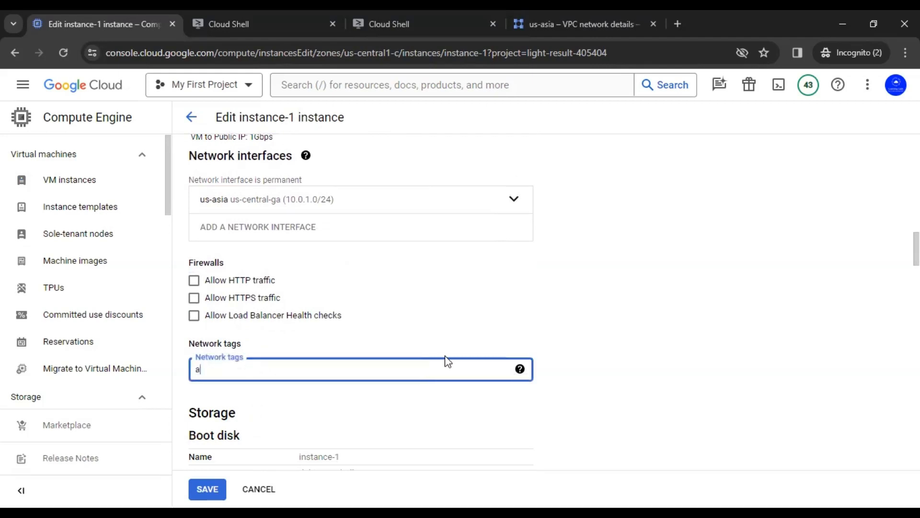
pyautogui.write('allow=')
pyautogui.press('BackSpace')
pyautogui.write('-ssh')
pyautogui.press('Return')
pyautogui.click(672, 335)
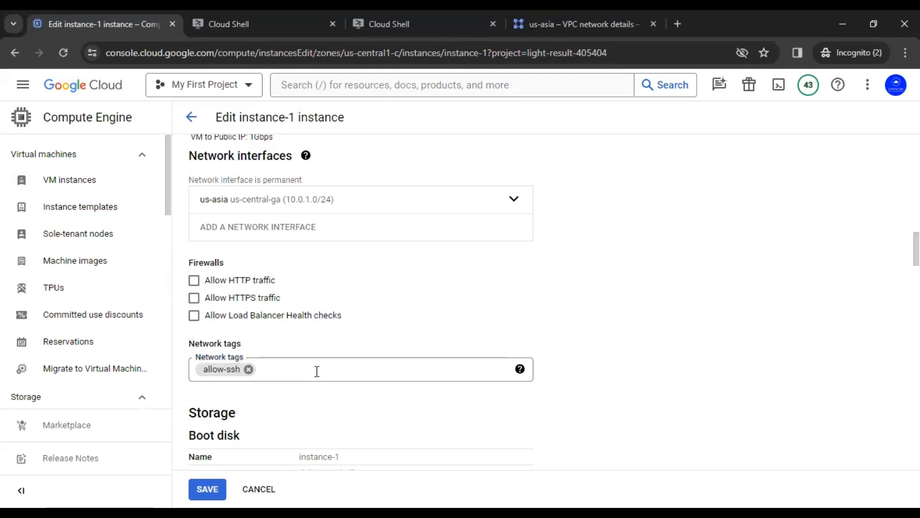
pyautogui.scroll(-4, 317, 371)
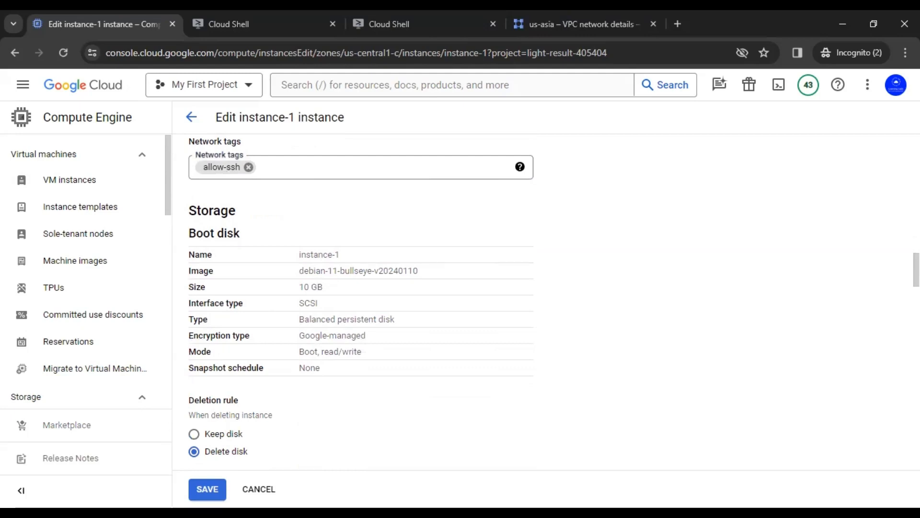
pyautogui.click(207, 489)
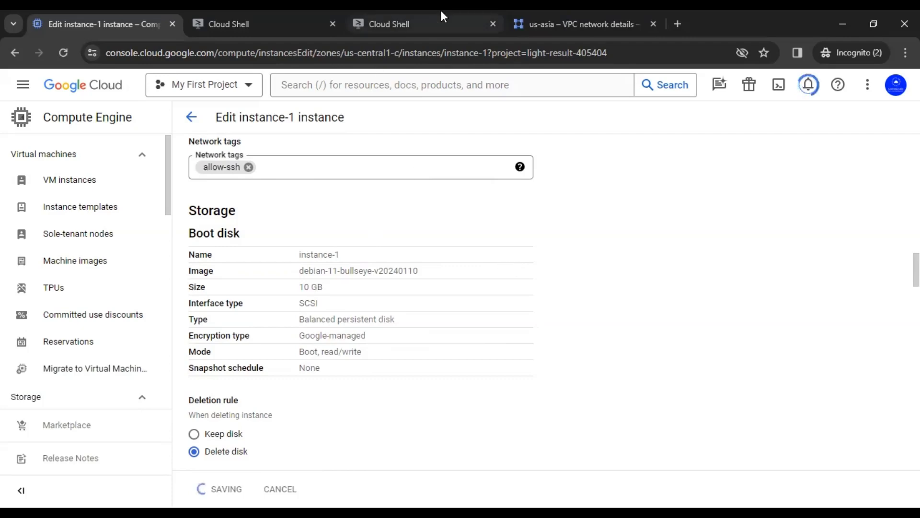
# Close the duplicate Cloud Shell browser tab, check instance-1's save progress and return to the remaining Cloud Shell tab
pyautogui.click(493, 24)
pyautogui.click(240, 11)
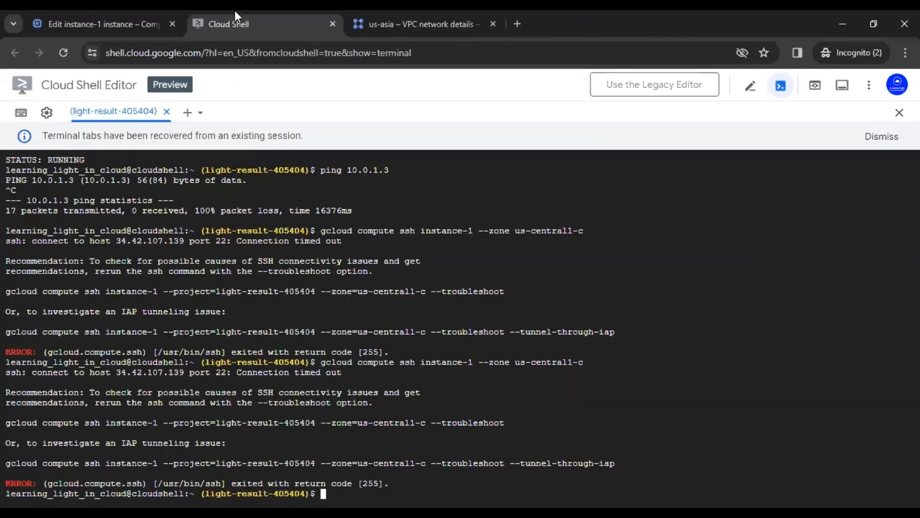
pyautogui.click(81, 11)
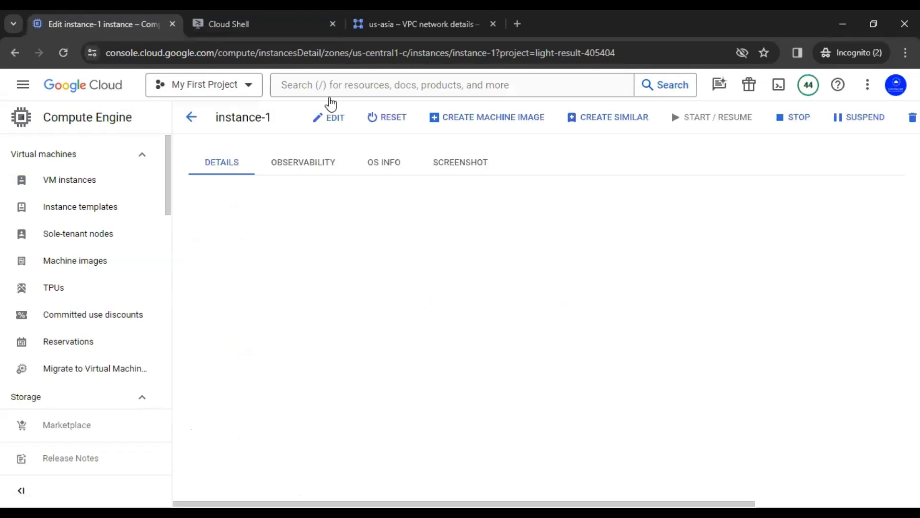
pyautogui.click(248, 20)
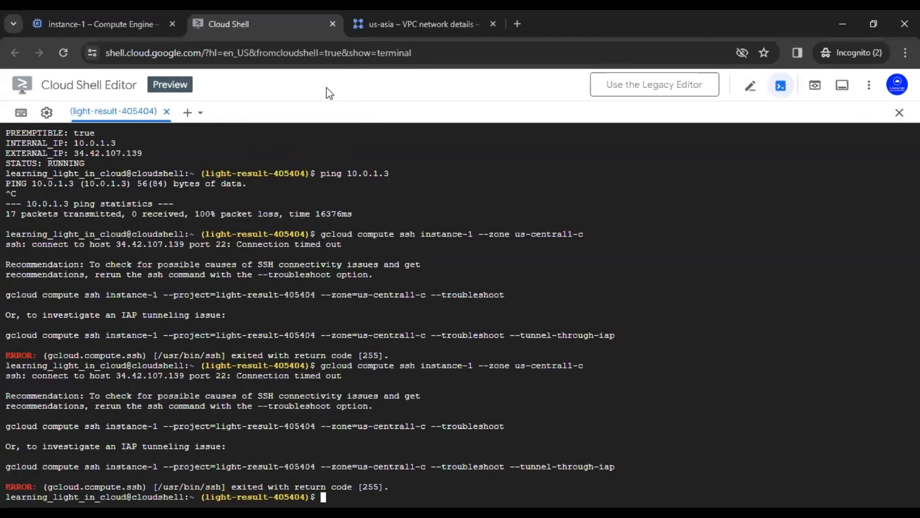
# Clear the Cloud Shell terminal and rerun "gcloud compute ssh instance-1 --zone us-central1-c"
pyautogui.write('clear')
pyautogui.press('Return')
pyautogui.press('Up')
pyautogui.press('Up')
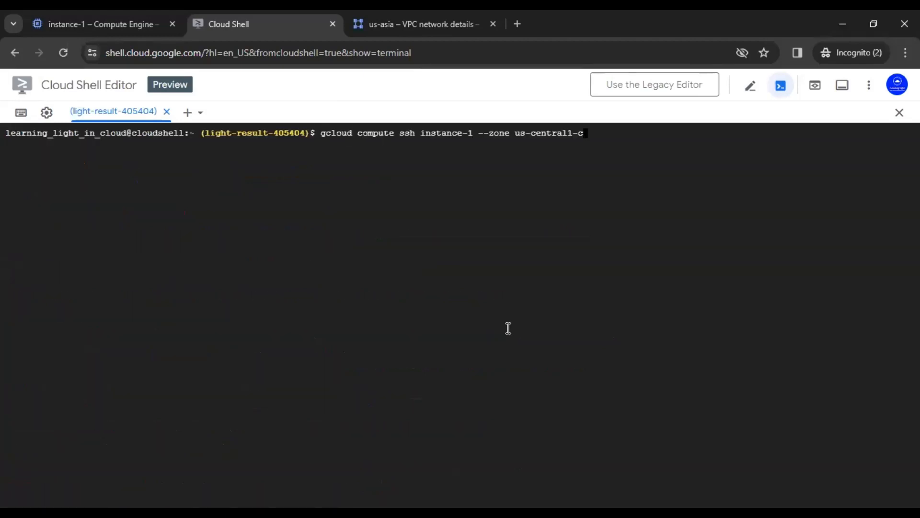
pyautogui.press('Return')
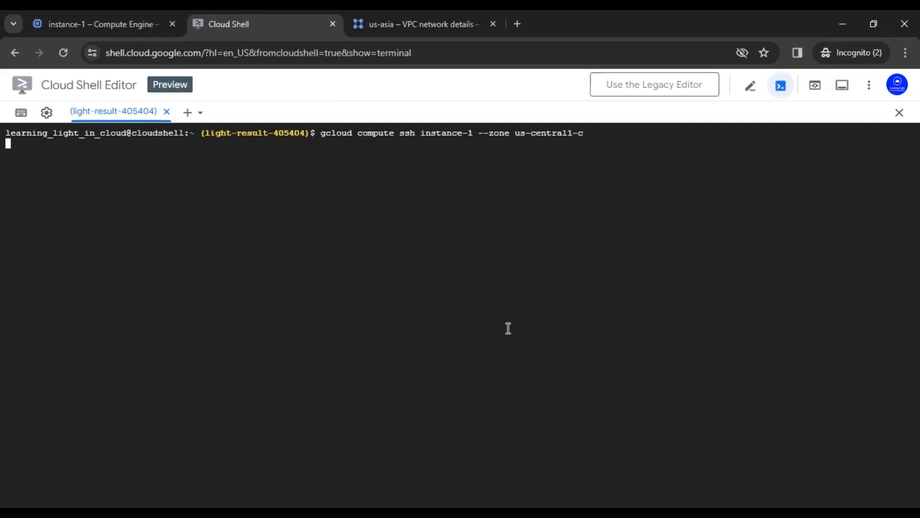